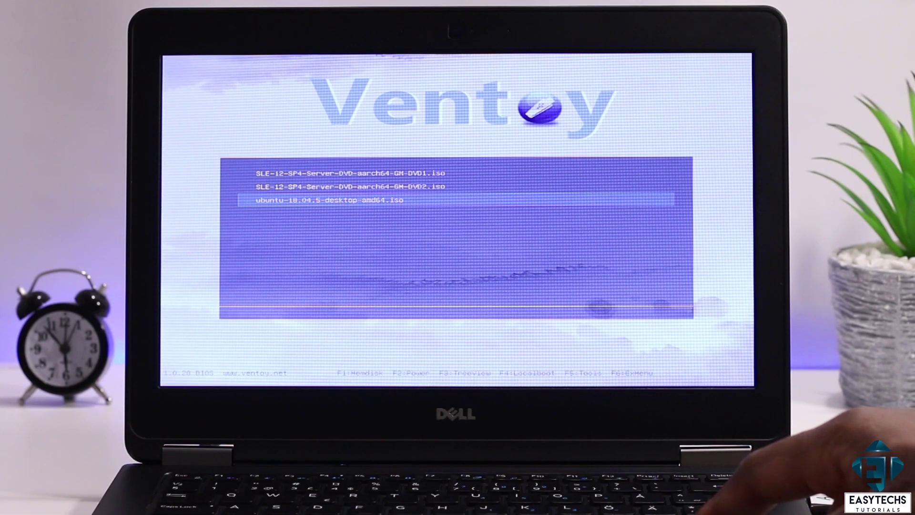
Boot the ubuntu-18.04.5-desktop-amd64.iso image from the Ventoy boot menu
{"action": "key", "text": "Return"}
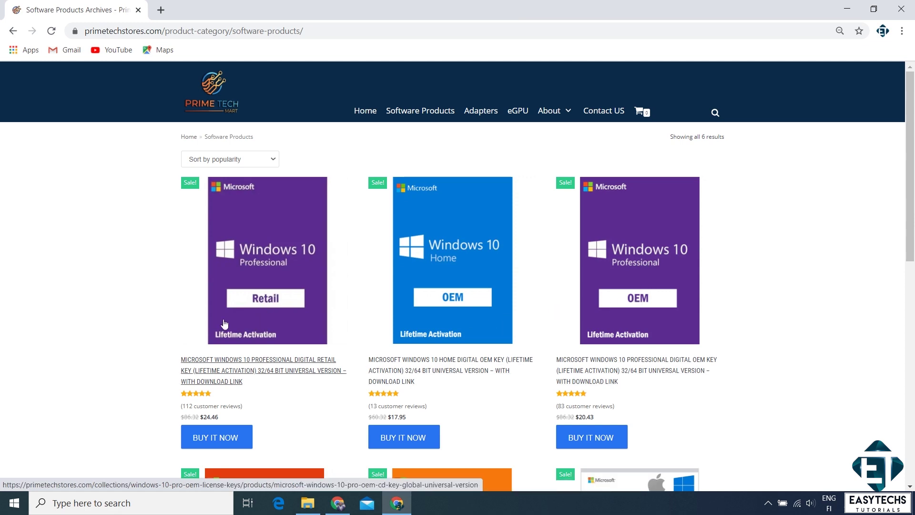
Enter the coupon code ET20 in the cart and apply it to the Windows 10 Professional order
{"action": "scroll", "coordinate": [225, 323], "scroll_direction": "down", "scroll_amount": 7}
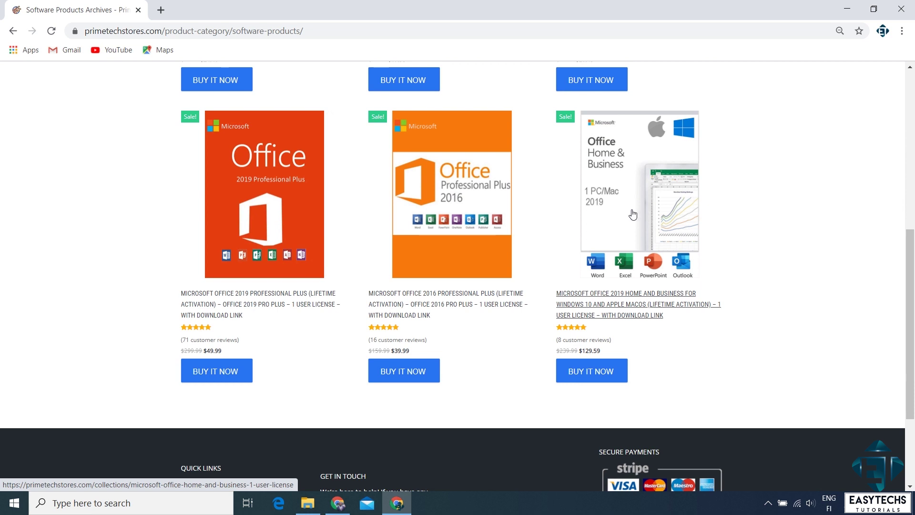
{"action": "scroll", "coordinate": [776, 230], "scroll_direction": "up", "scroll_amount": 3}
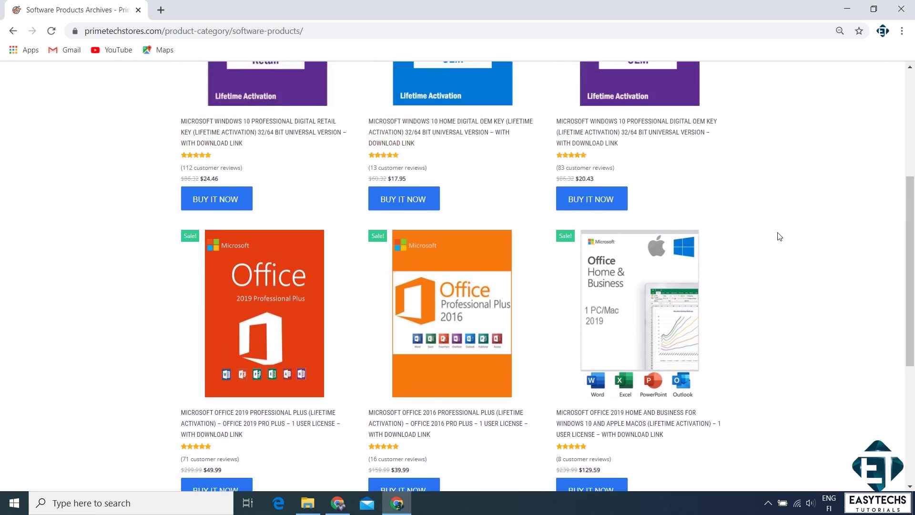
{"action": "scroll", "coordinate": [790, 238], "scroll_direction": "up", "scroll_amount": 3}
{"action": "scroll", "coordinate": [793, 242], "scroll_direction": "up", "scroll_amount": 1}
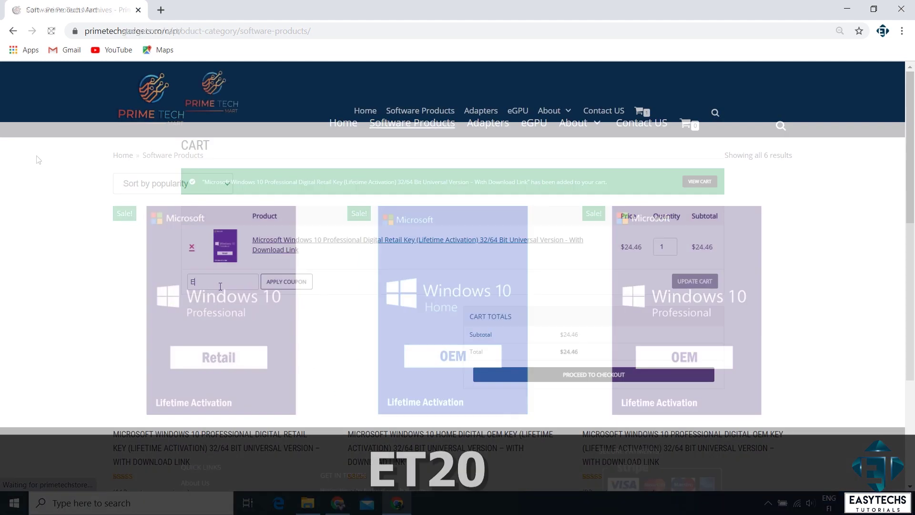
{"action": "type", "text": "ET20"}
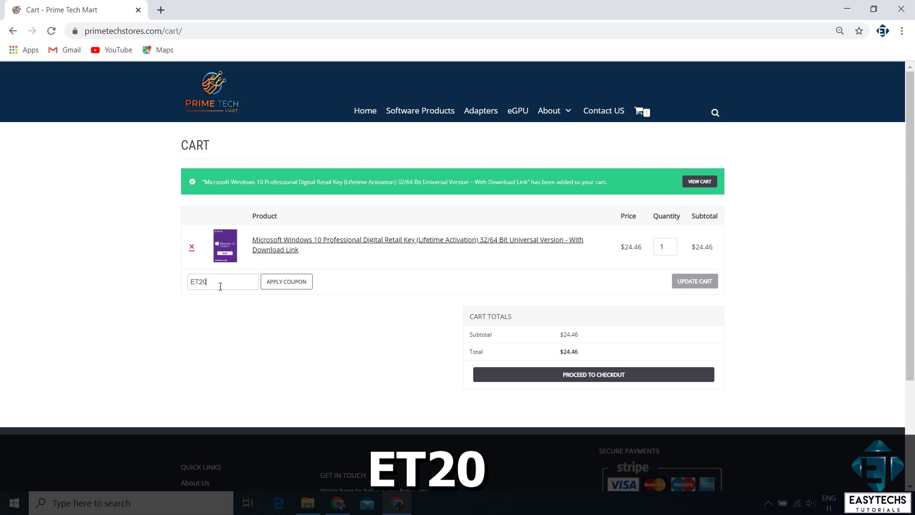
{"action": "left_click", "coordinate": [274, 283]}
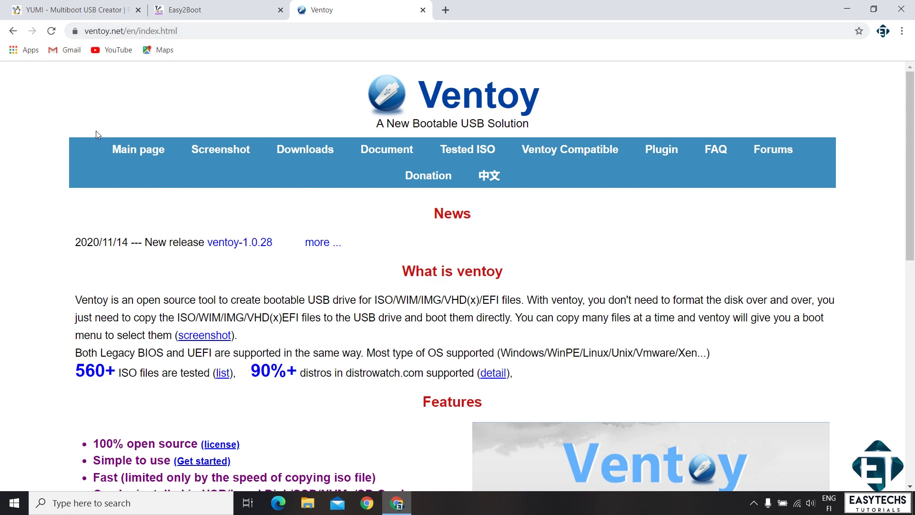
Browse the Ventoy home page features, noting the 560+ tested ISO count, and open Tested ISO
{"action": "scroll", "coordinate": [38, 201], "scroll_direction": "down", "scroll_amount": 6}
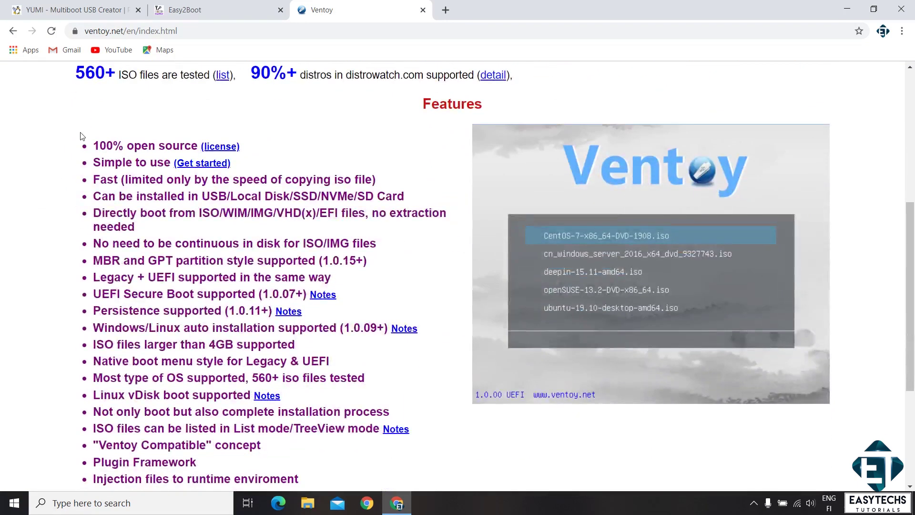
{"action": "scroll", "coordinate": [59, 198], "scroll_direction": "up", "scroll_amount": 1}
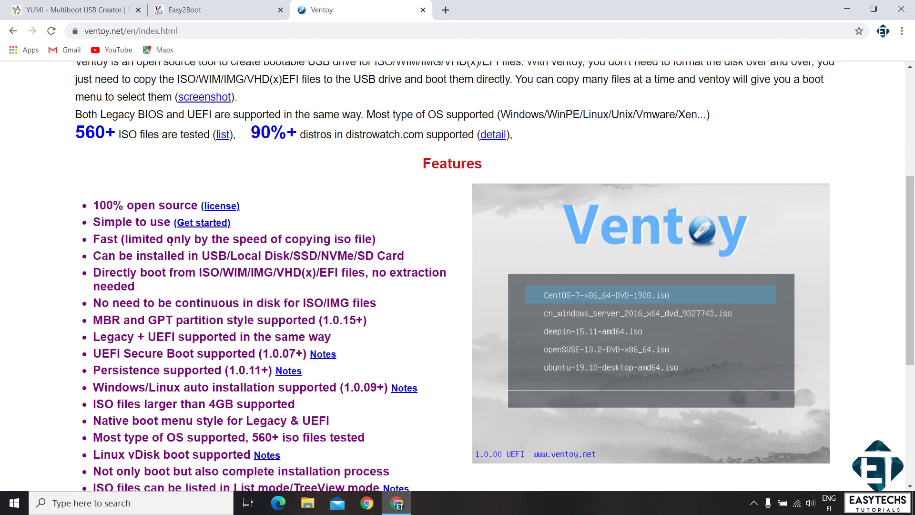
{"action": "scroll", "coordinate": [131, 247], "scroll_direction": "up", "scroll_amount": 5}
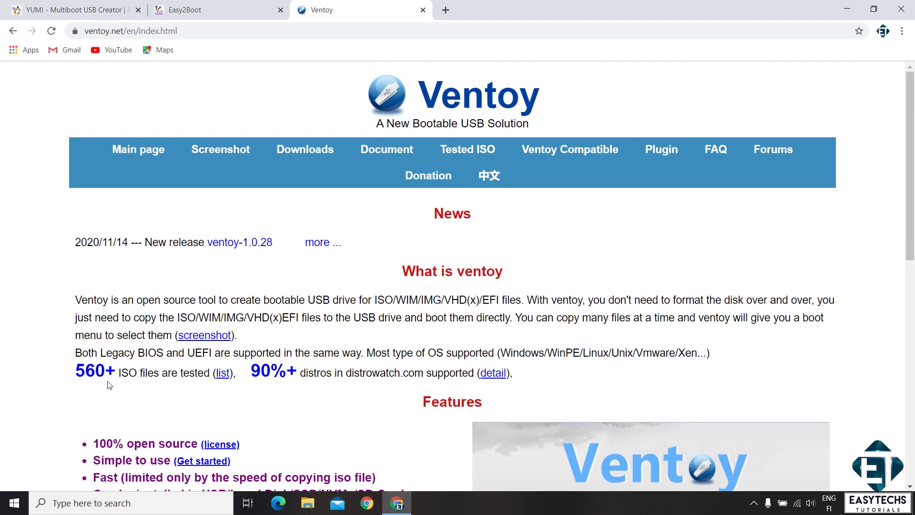
{"action": "left_click_drag", "start_coordinate": [75, 374], "coordinate": [116, 376]}
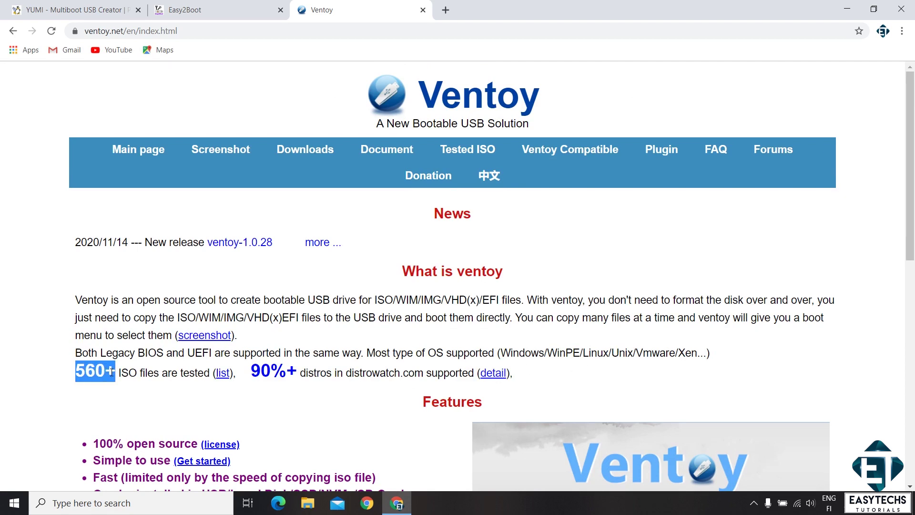
{"action": "left_click", "coordinate": [107, 400]}
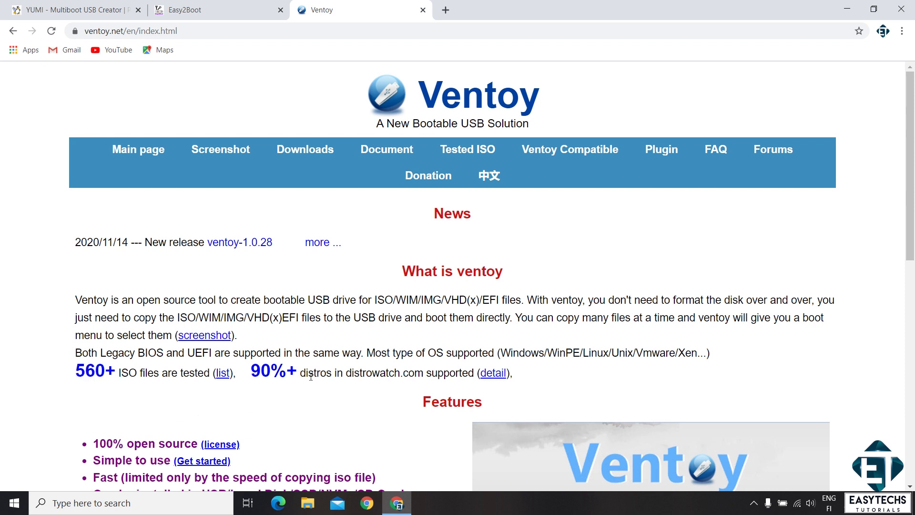
{"action": "left_click", "coordinate": [469, 154]}
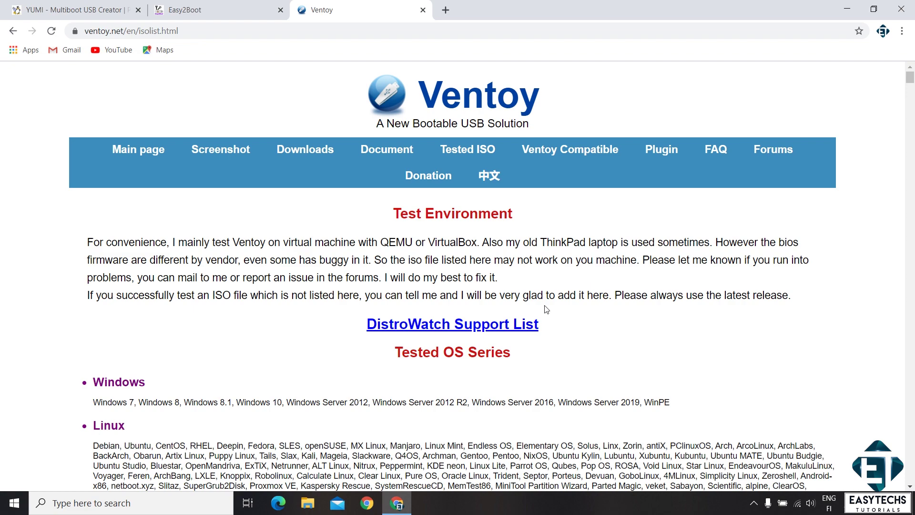
{"action": "scroll", "coordinate": [231, 388], "scroll_direction": "down", "scroll_amount": 3}
{"action": "scroll", "coordinate": [206, 242], "scroll_direction": "up", "scroll_amount": 2}
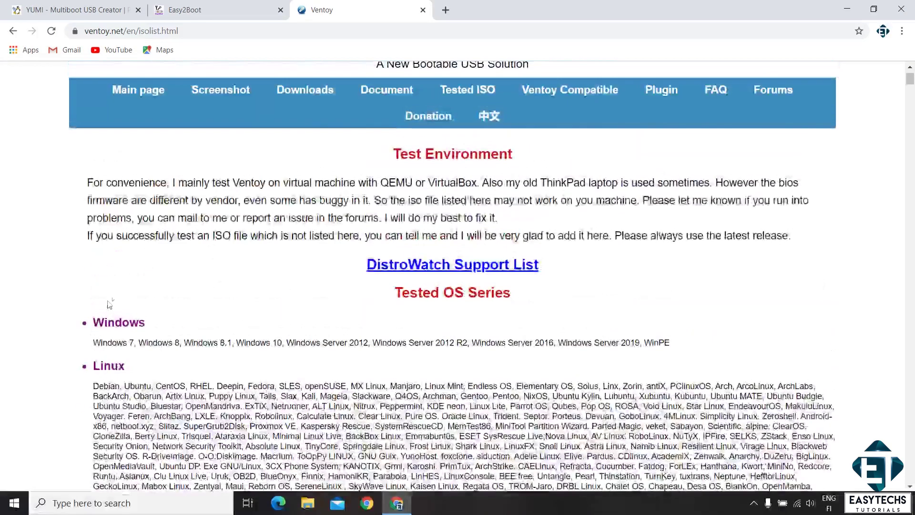
{"action": "scroll", "coordinate": [142, 323], "scroll_direction": "down", "scroll_amount": 2}
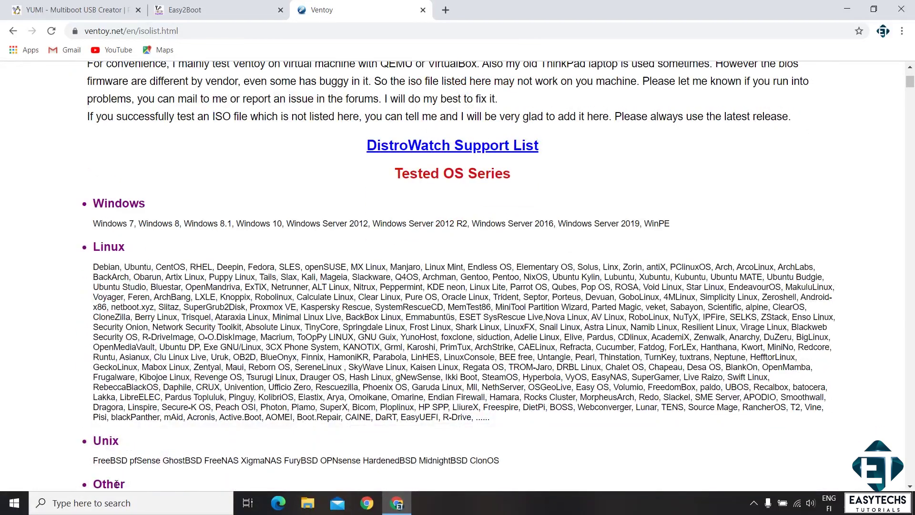
{"action": "scroll", "coordinate": [202, 383], "scroll_direction": "down", "scroll_amount": 3}
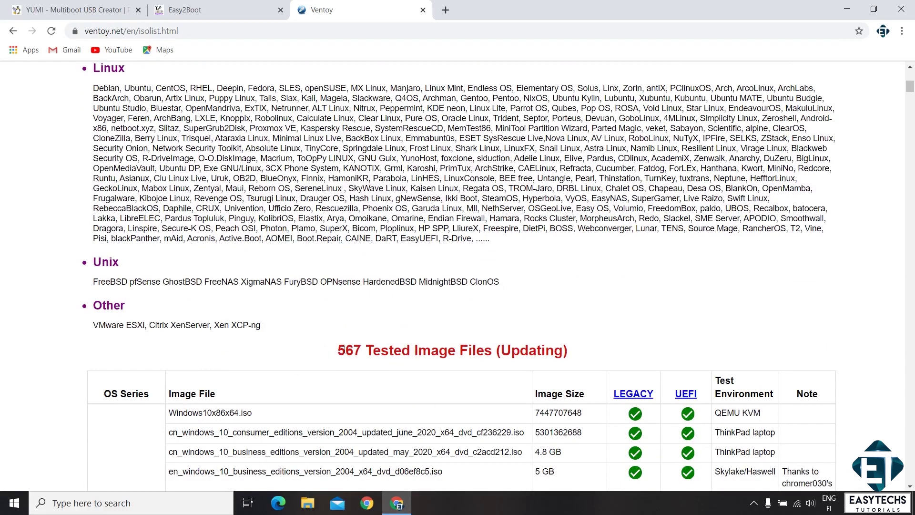
{"action": "double_click", "coordinate": [343, 349]}
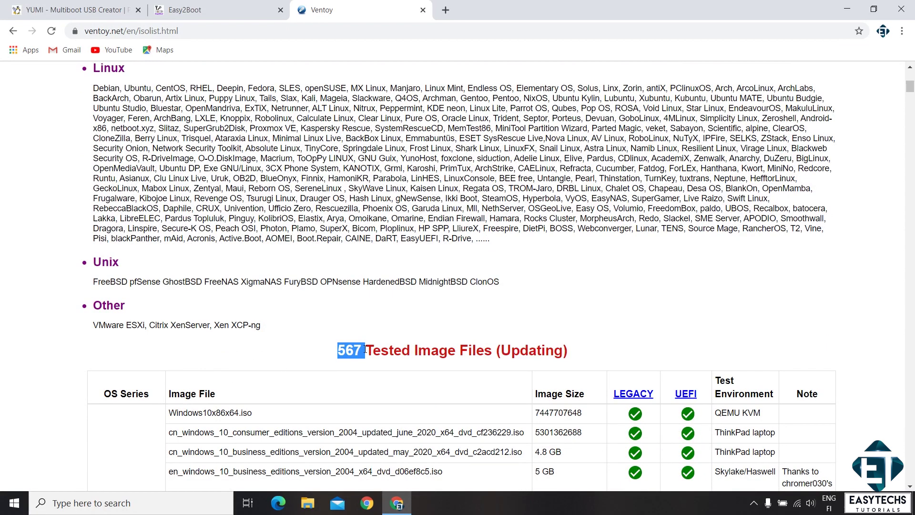
{"action": "left_click", "coordinate": [321, 353]}
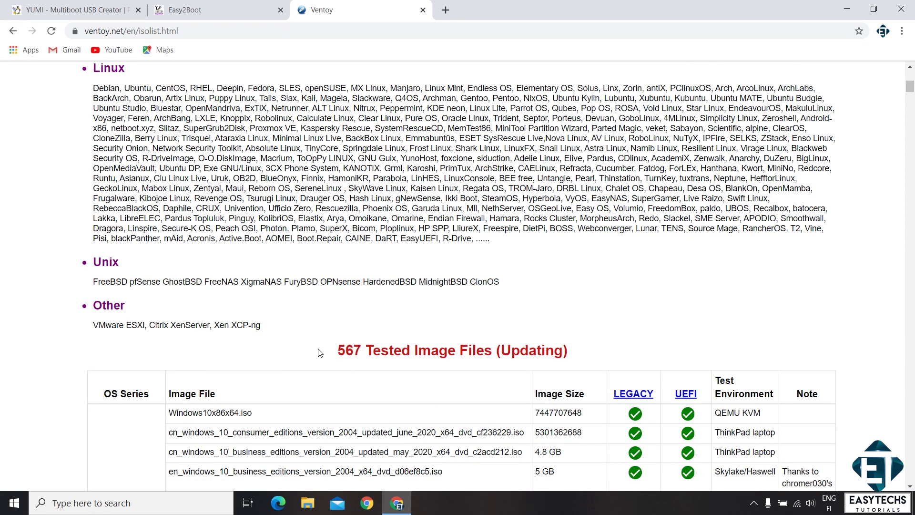
{"action": "scroll", "coordinate": [329, 348], "scroll_direction": "down", "scroll_amount": 2}
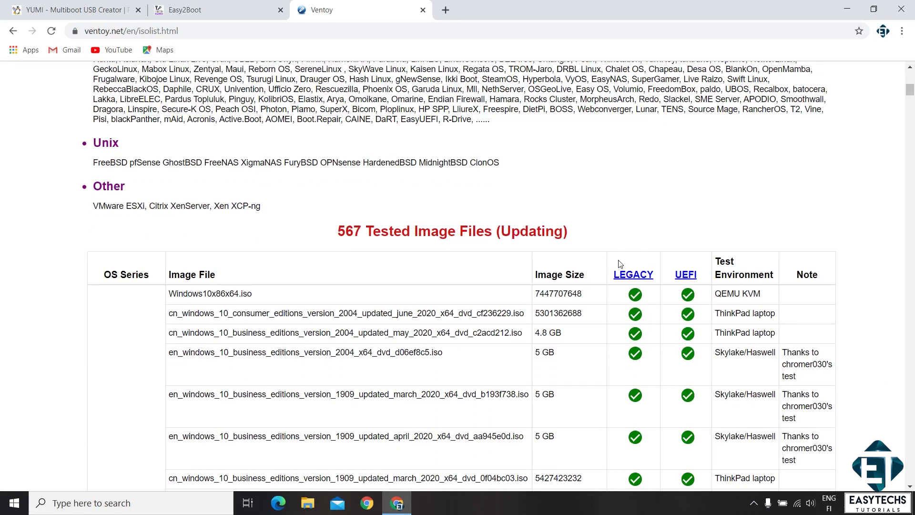
{"action": "mouse_move", "coordinate": [629, 276]}
{"action": "mouse_move", "coordinate": [682, 278]}
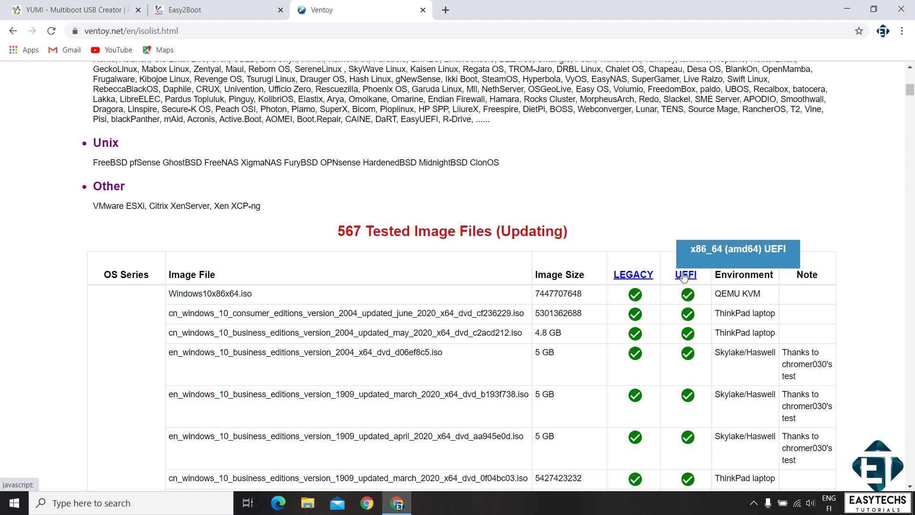
{"action": "scroll", "coordinate": [670, 207], "scroll_direction": "down", "scroll_amount": 1}
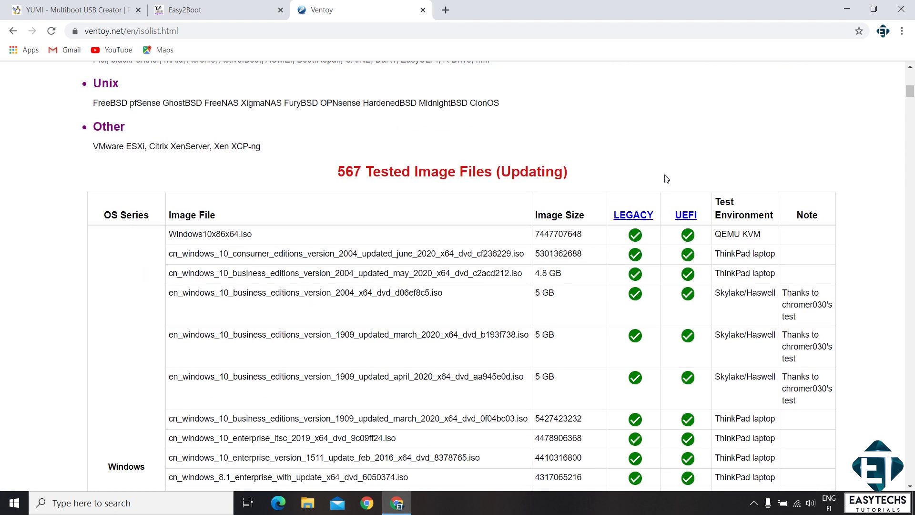
{"action": "scroll", "coordinate": [657, 179], "scroll_direction": "down", "scroll_amount": 1}
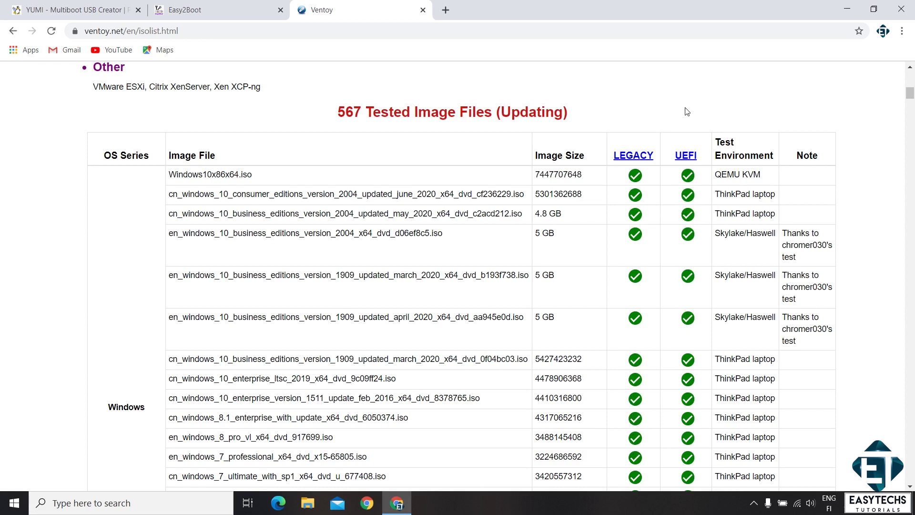
{"action": "scroll", "coordinate": [396, 200], "scroll_direction": "up", "scroll_amount": 10}
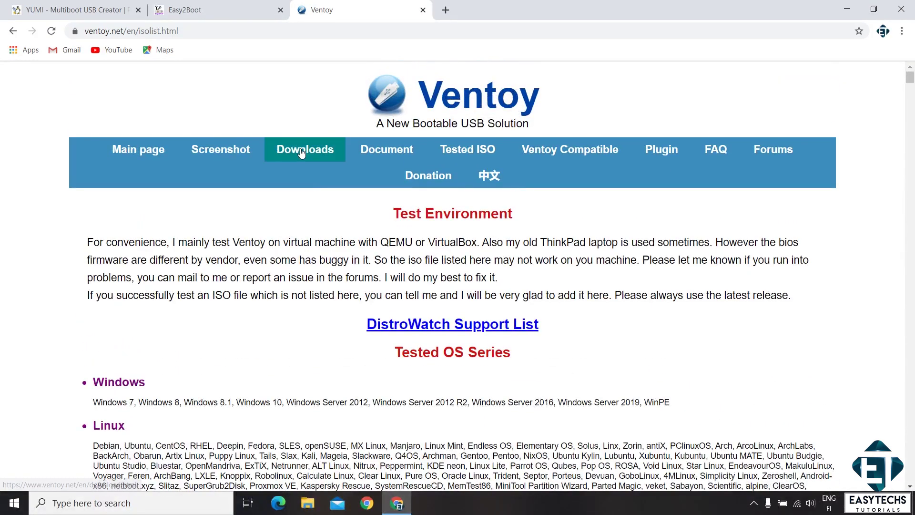
{"action": "left_click", "coordinate": [301, 151]}
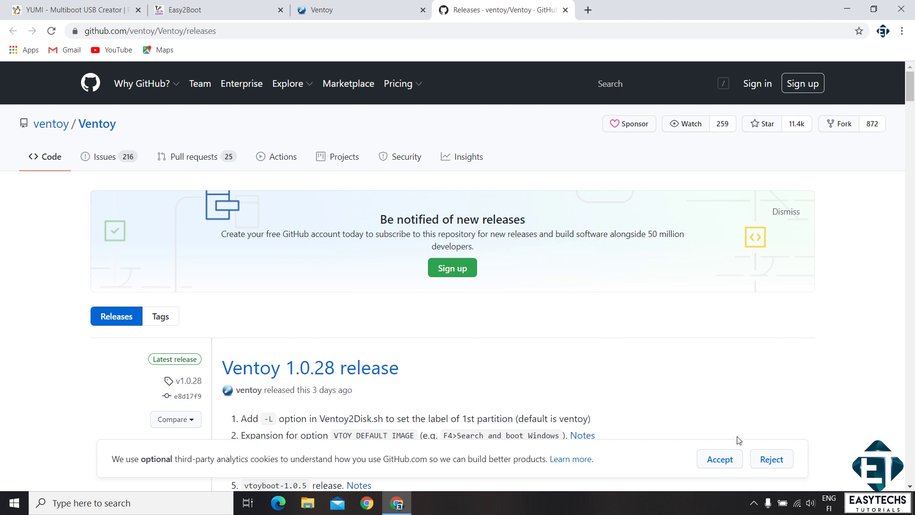
Dismiss the cookie notice and download ventoy-1.0.28-windows.zip from the release's Assets
{"action": "left_click", "coordinate": [720, 459]}
{"action": "scroll", "coordinate": [561, 303], "scroll_direction": "down", "scroll_amount": 5}
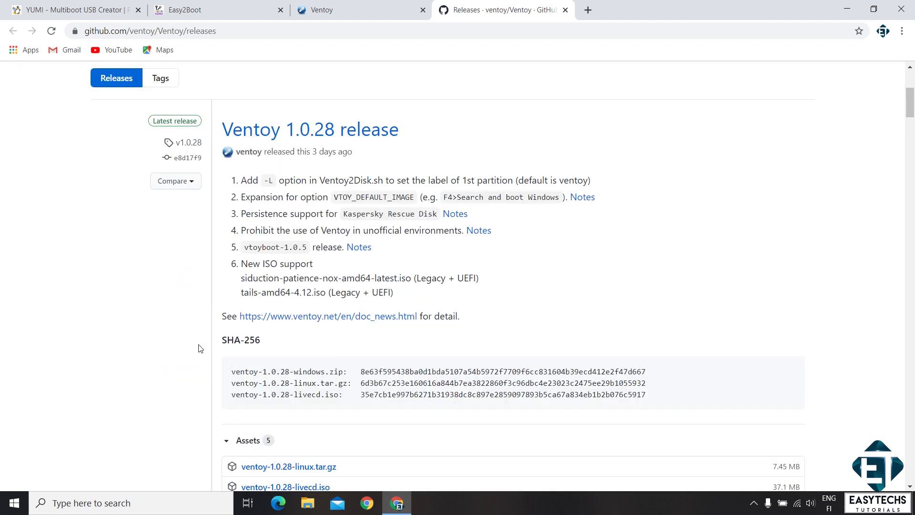
{"action": "scroll", "coordinate": [200, 348], "scroll_direction": "down", "scroll_amount": 3}
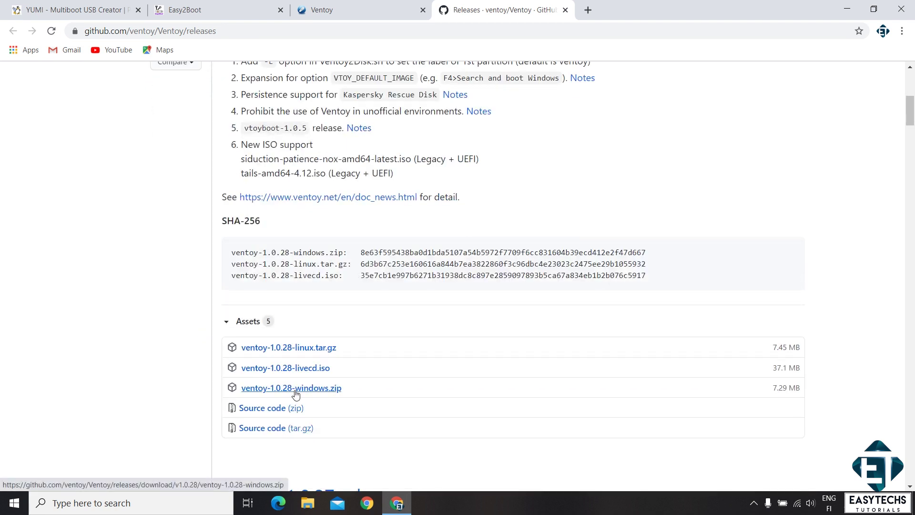
{"action": "left_click", "coordinate": [295, 392]}
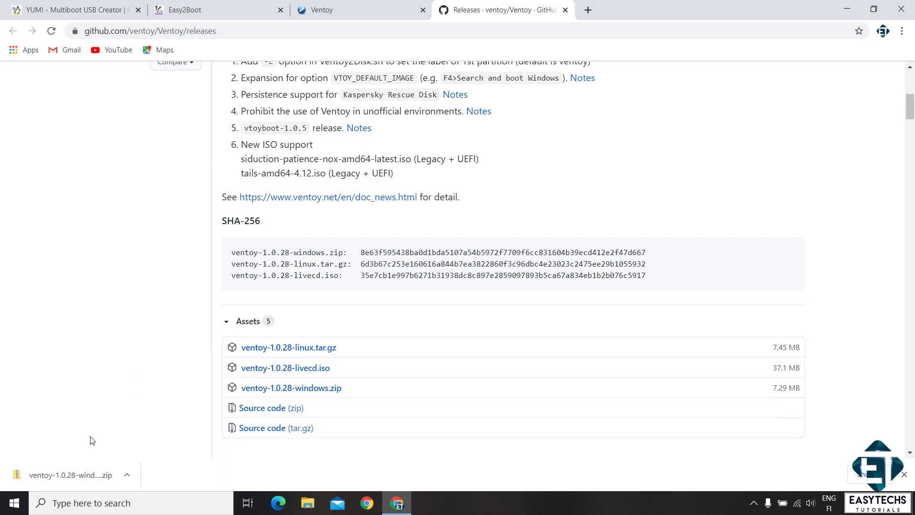
Copy the ventoy-1.0.28 folder from the downloaded zip to the desktop beside iso files, closing the zip
{"action": "left_click", "coordinate": [82, 469]}
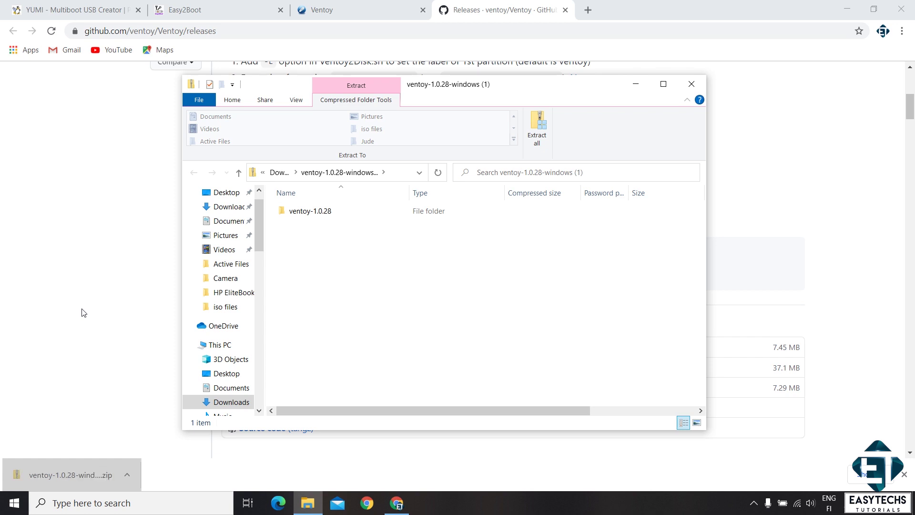
{"action": "left_click", "coordinate": [848, 9]}
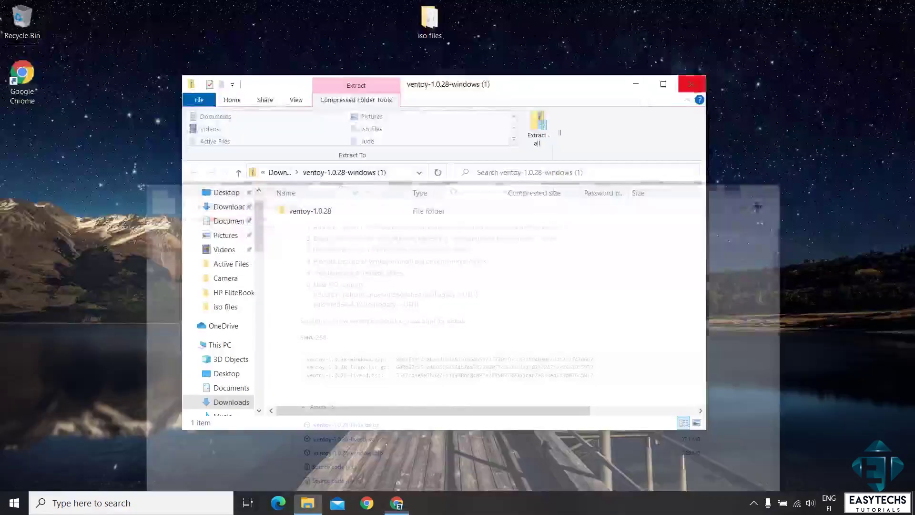
{"action": "left_click", "coordinate": [315, 210]}
{"action": "left_click_drag", "start_coordinate": [290, 27], "coordinate": [295, 33]}
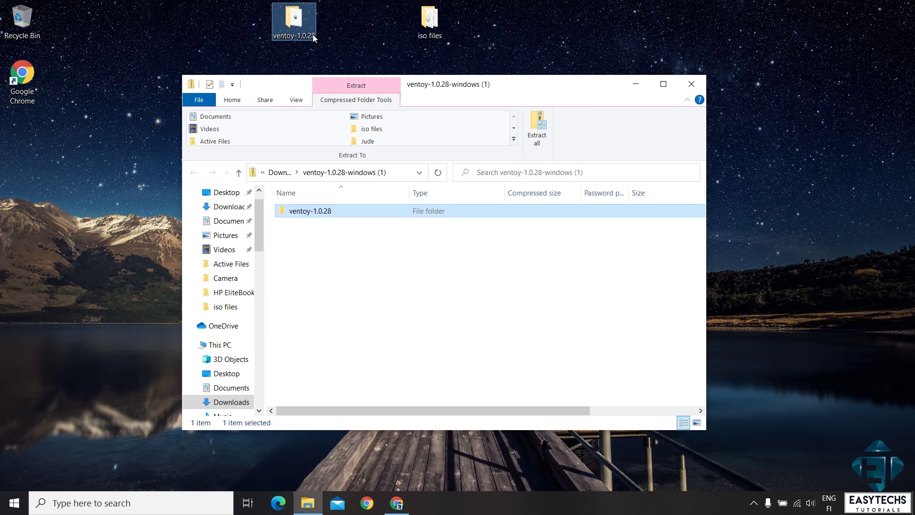
{"action": "left_click_drag", "start_coordinate": [296, 33], "coordinate": [339, 34]}
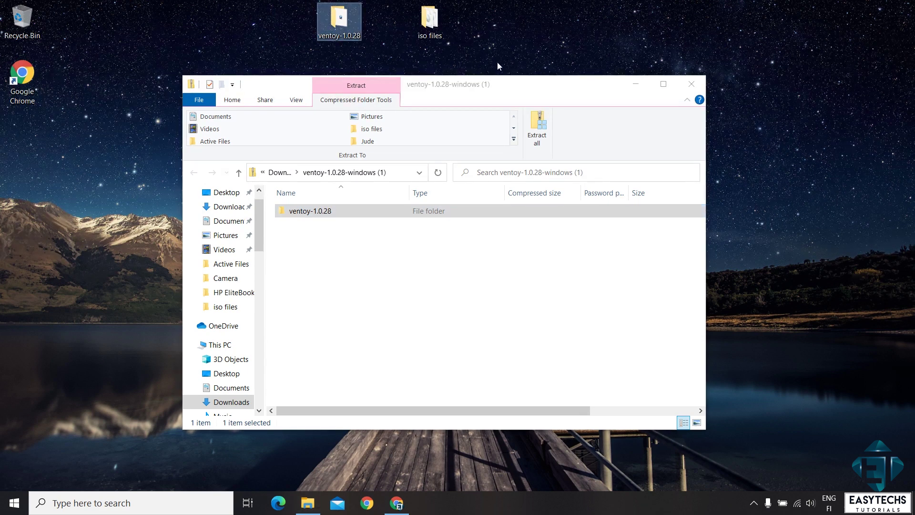
{"action": "left_click", "coordinate": [691, 84]}
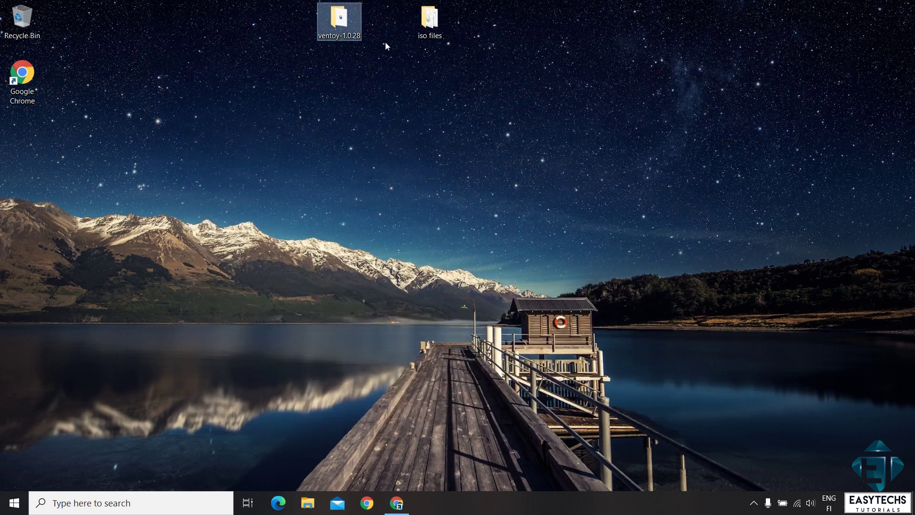
{"action": "left_click", "coordinate": [429, 32]}
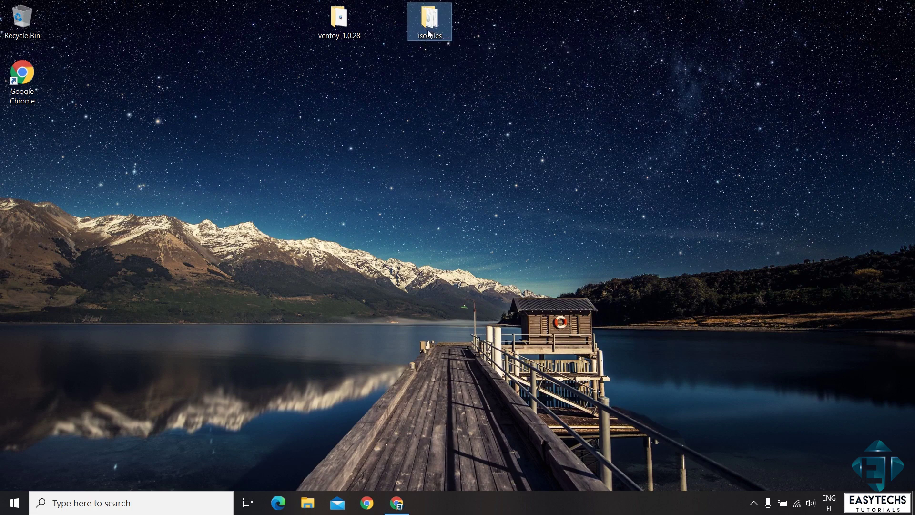
Open the iso files folder and widen its window to show the four images' full sizes
{"action": "double_click", "coordinate": [429, 33]}
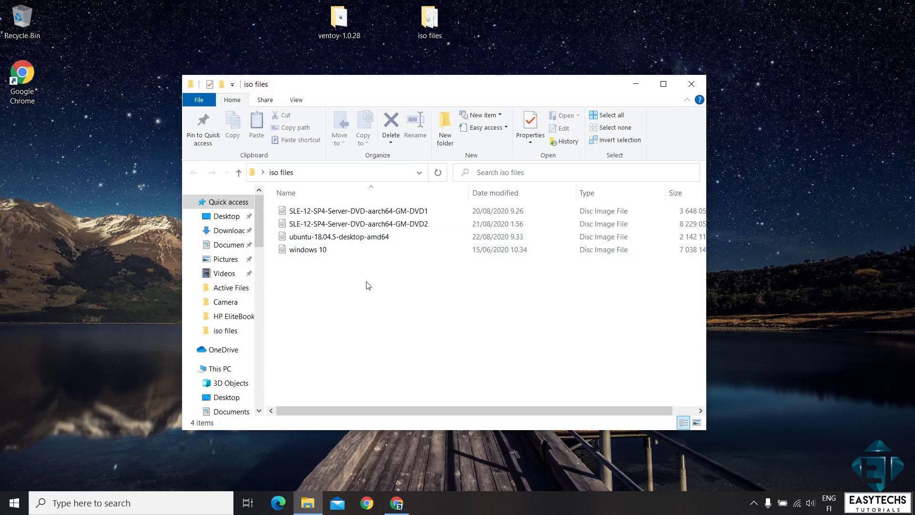
{"action": "left_click_drag", "start_coordinate": [706, 147], "coordinate": [769, 147]}
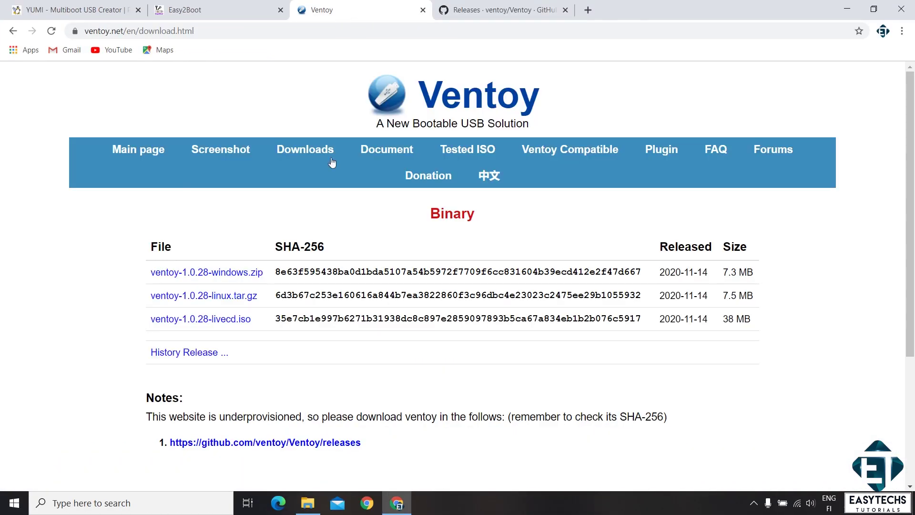
Scroll through ventoy.net's Tested ISO table, then open the ventoy-1.0.28 folder
{"action": "left_click", "coordinate": [468, 149]}
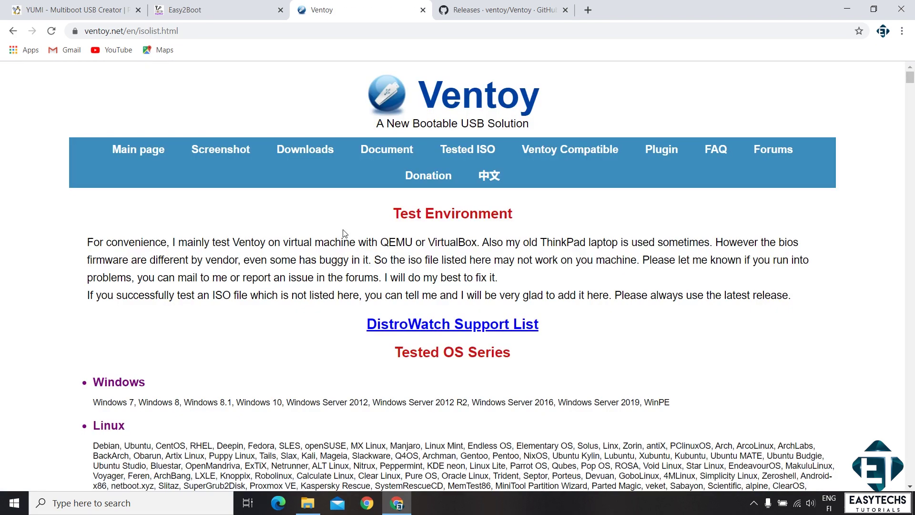
{"action": "scroll", "coordinate": [265, 343], "scroll_direction": "down", "scroll_amount": 12}
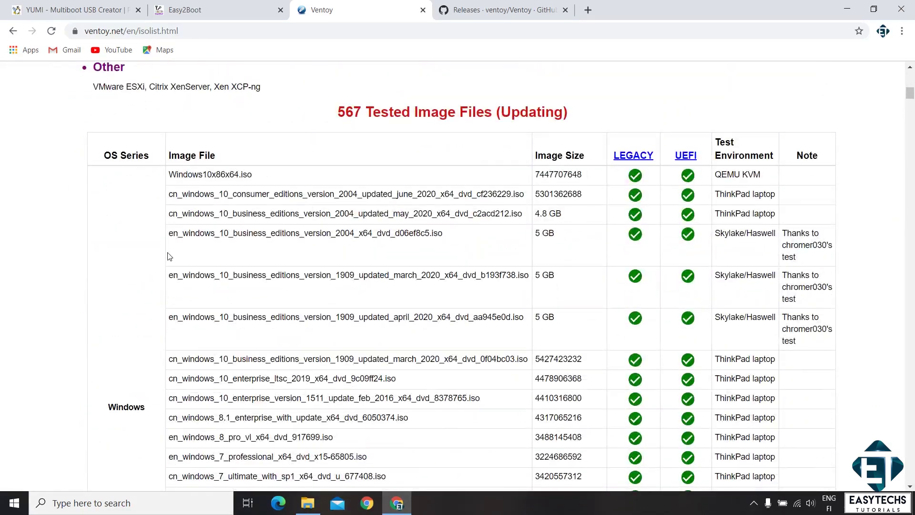
{"action": "scroll", "coordinate": [210, 216], "scroll_direction": "down", "scroll_amount": 5}
{"action": "scroll", "coordinate": [207, 216], "scroll_direction": "down", "scroll_amount": 15}
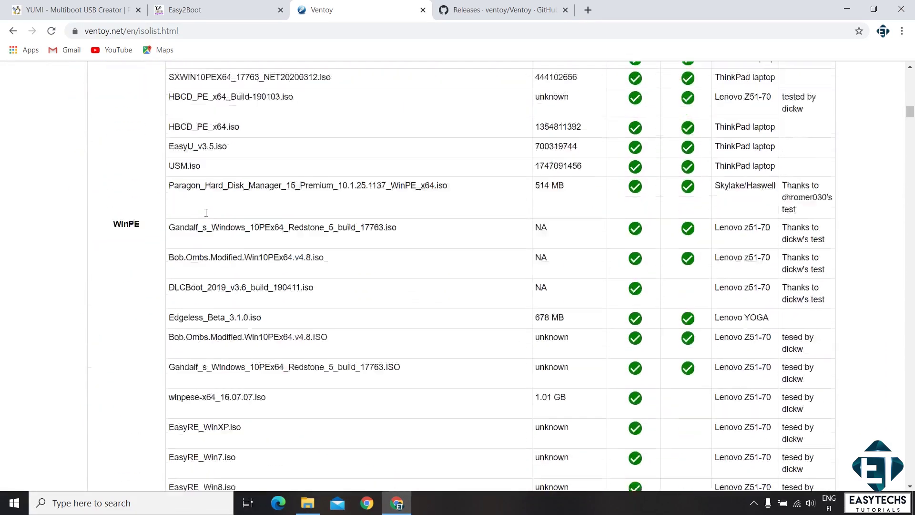
{"action": "scroll", "coordinate": [194, 197], "scroll_direction": "down", "scroll_amount": 13}
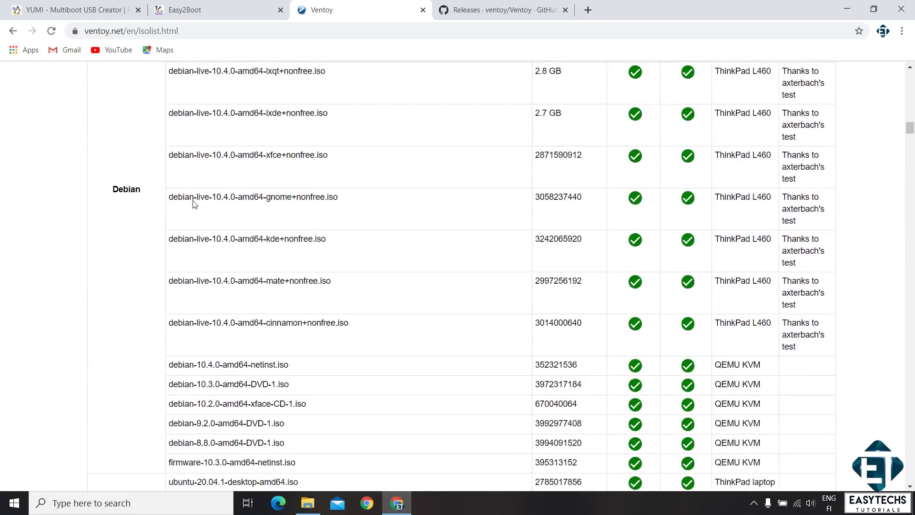
{"action": "scroll", "coordinate": [194, 200], "scroll_direction": "down", "scroll_amount": 4}
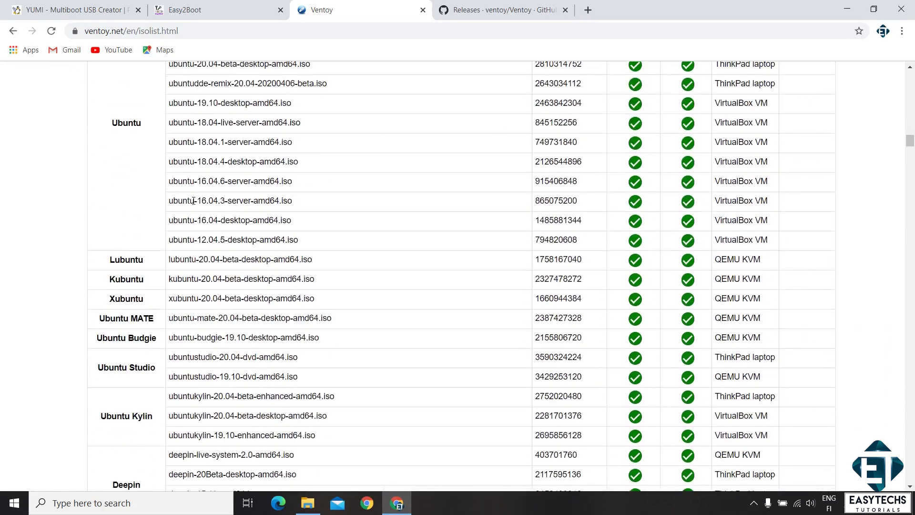
{"action": "scroll", "coordinate": [194, 200], "scroll_direction": "down", "scroll_amount": 6}
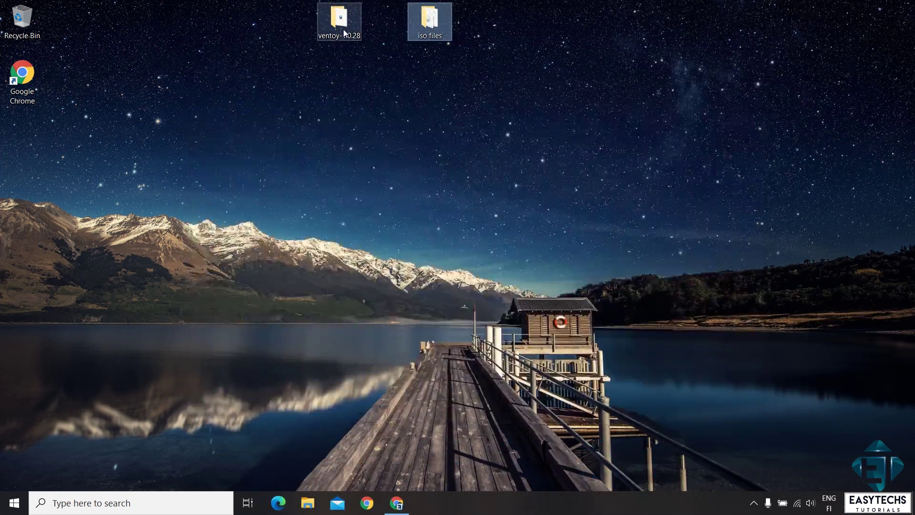
{"action": "double_click", "coordinate": [340, 25]}
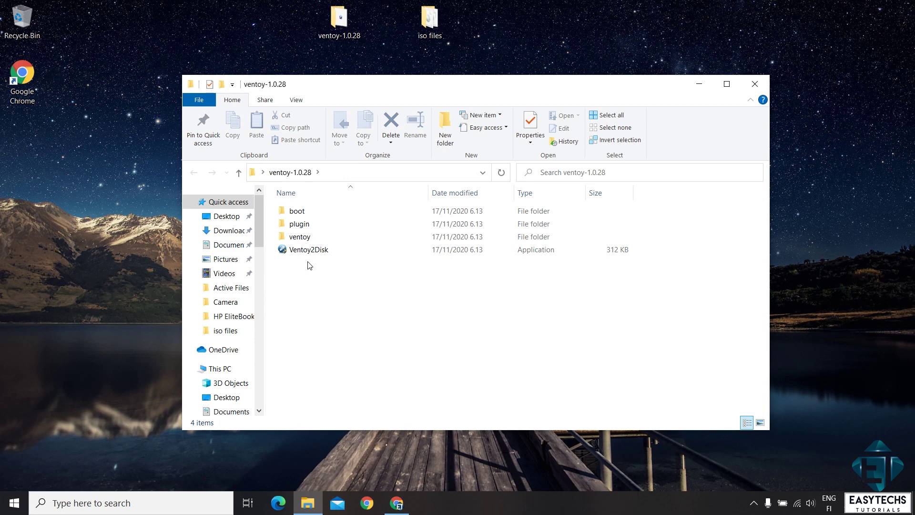
Launch Ventoy2Disk from the ventoy-1.0.28 folder and position its window on the desktop
{"action": "double_click", "coordinate": [305, 249]}
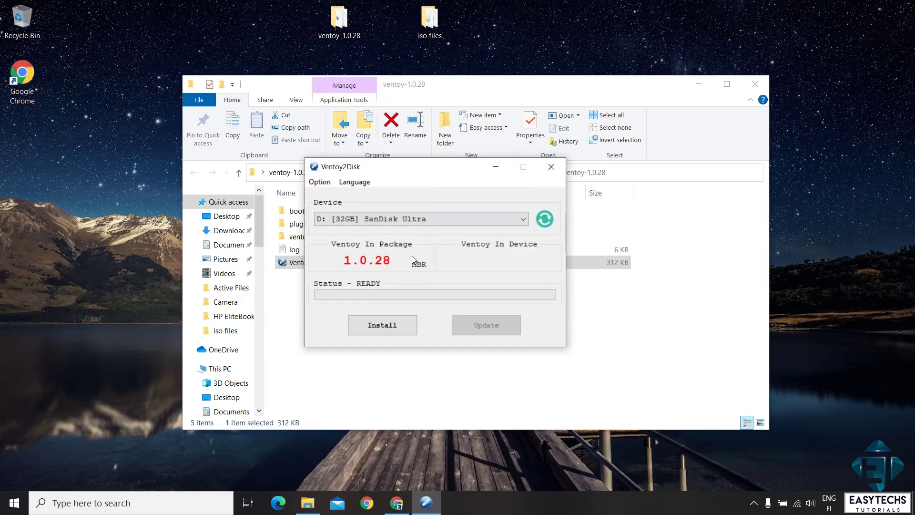
{"action": "left_click", "coordinate": [698, 84]}
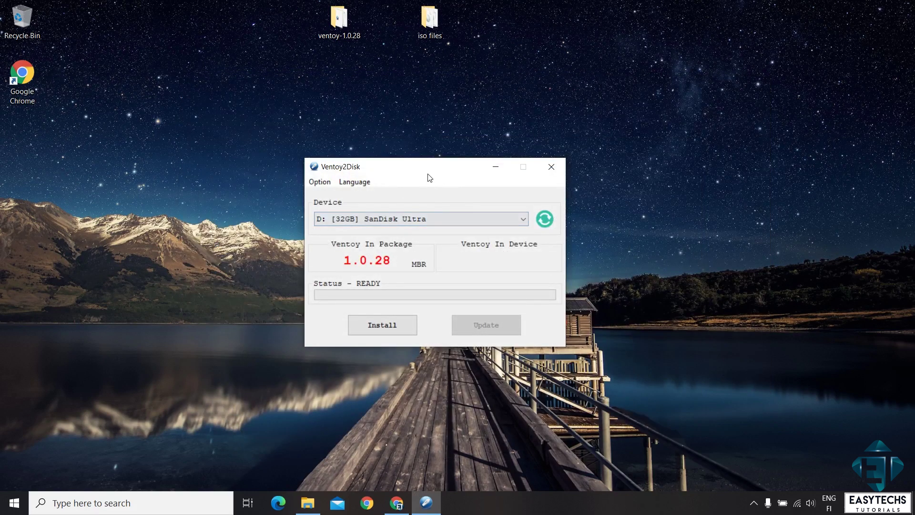
{"action": "left_click_drag", "start_coordinate": [430, 177], "coordinate": [457, 173]}
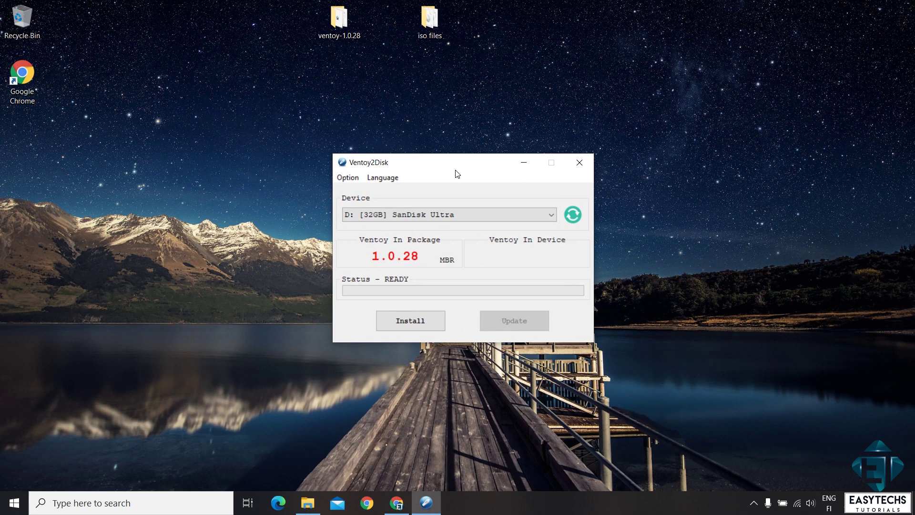
Install Ventoy onto D: [32GB] SanDisk Ultra, confirming both data-loss warnings
{"action": "left_click", "coordinate": [456, 217]}
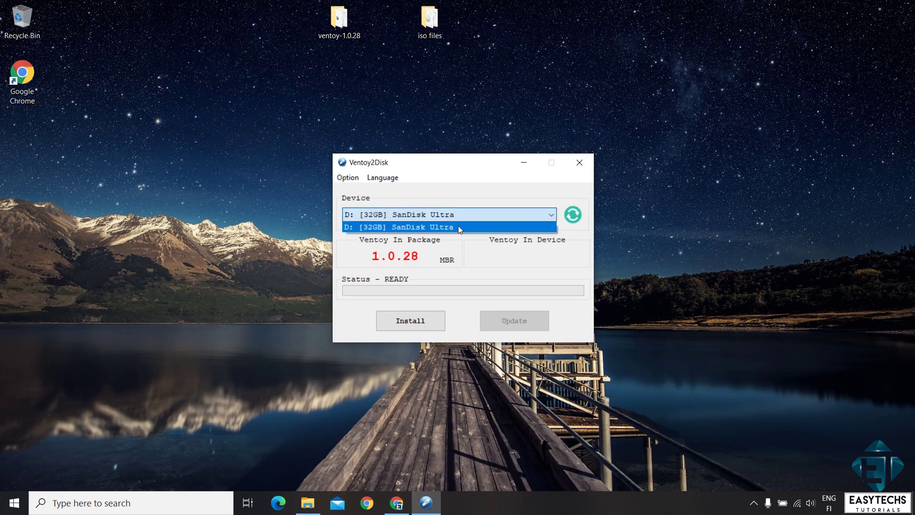
{"action": "left_click", "coordinate": [463, 226]}
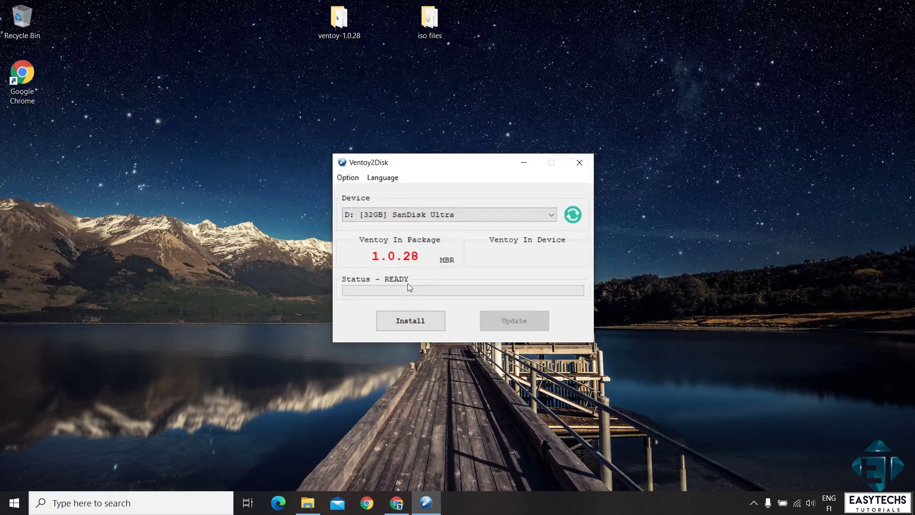
{"action": "left_click", "coordinate": [409, 321]}
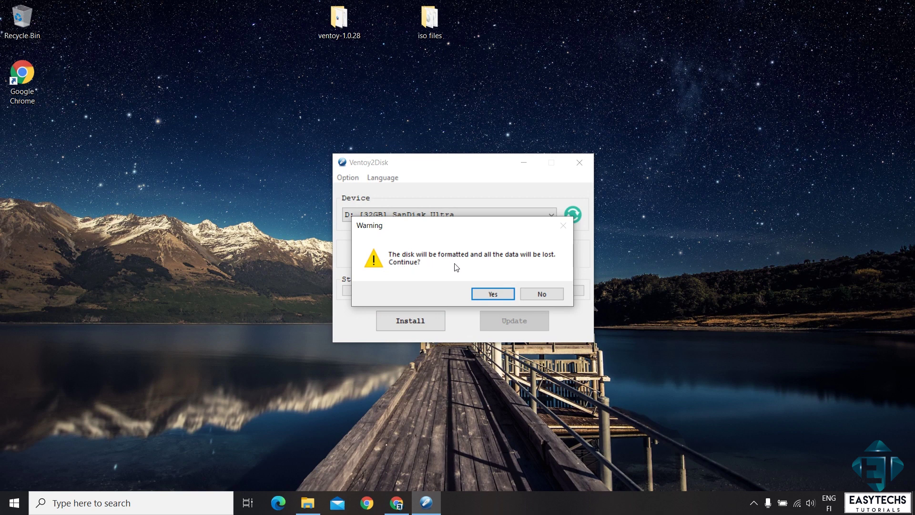
{"action": "left_click", "coordinate": [486, 296]}
{"action": "left_click", "coordinate": [484, 294]}
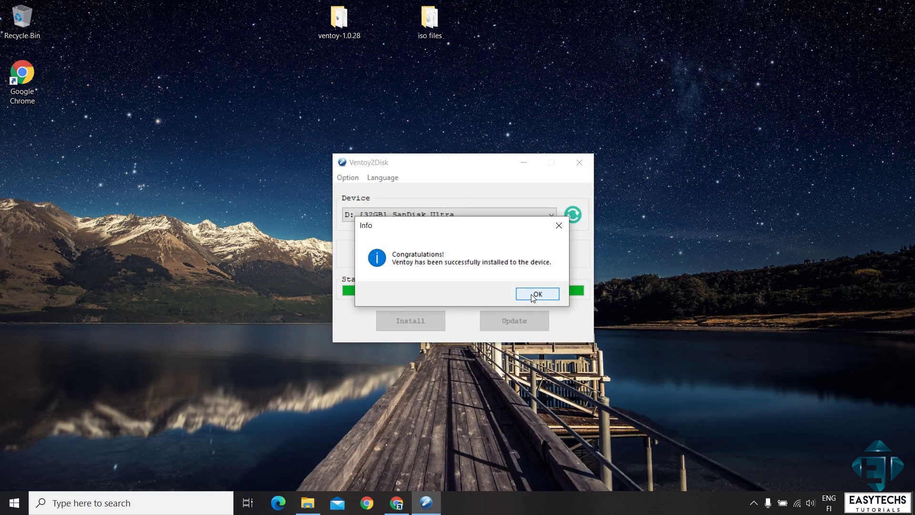
{"action": "left_click", "coordinate": [532, 294]}
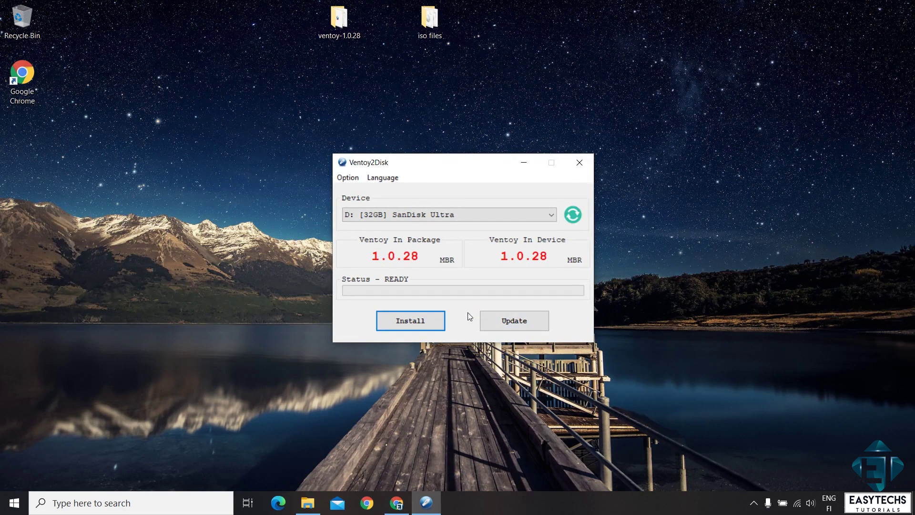
Leave the Ventoy2Disk language as English and close the installer
{"action": "left_click", "coordinate": [382, 179]}
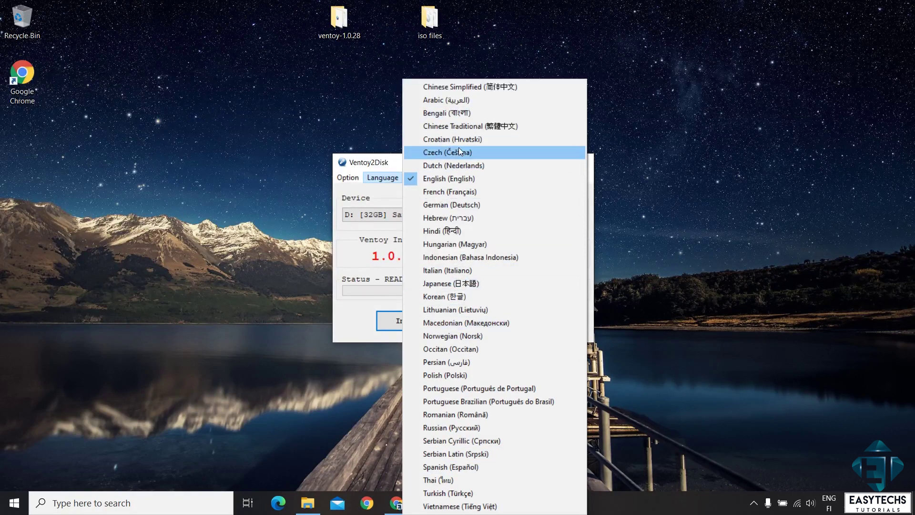
{"action": "left_click", "coordinate": [395, 191]}
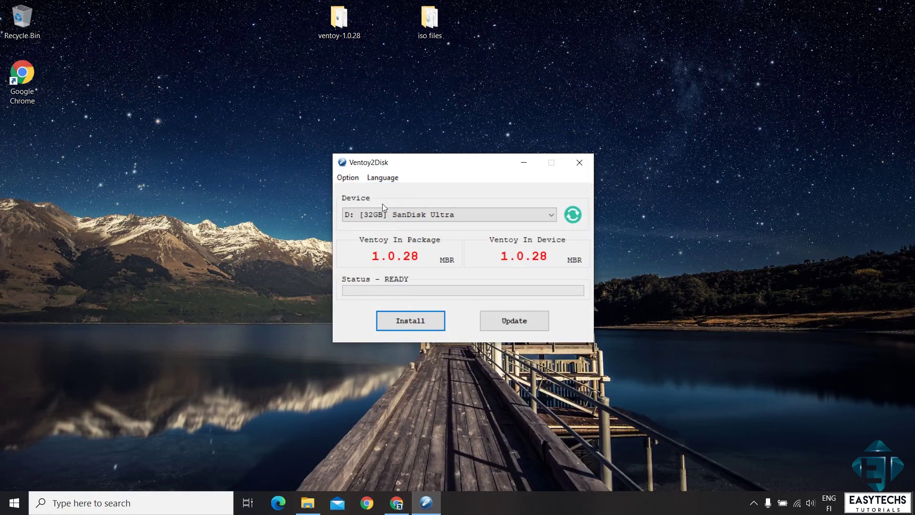
{"action": "left_click", "coordinate": [579, 162]}
{"action": "left_click", "coordinate": [390, 251]}
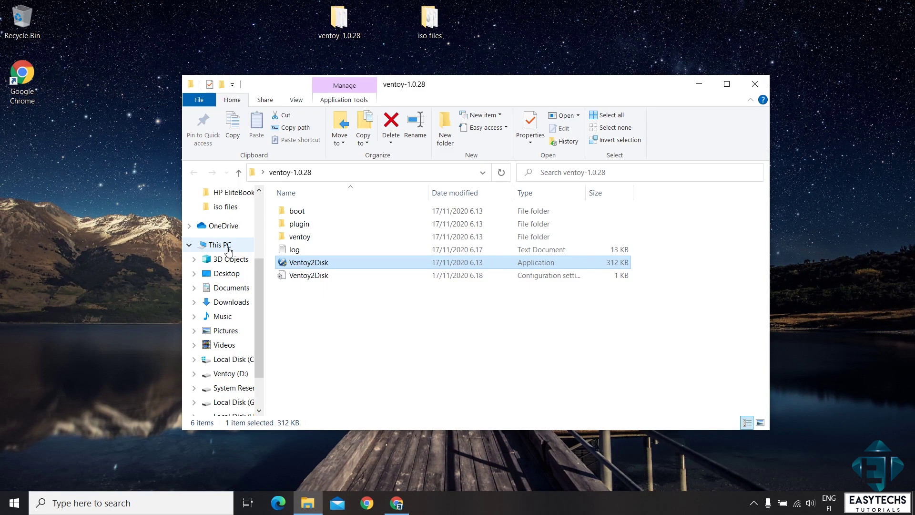
Open the Ventoy (D:) drive from This PC and the iso files folder beside it
{"action": "left_click", "coordinate": [225, 245]}
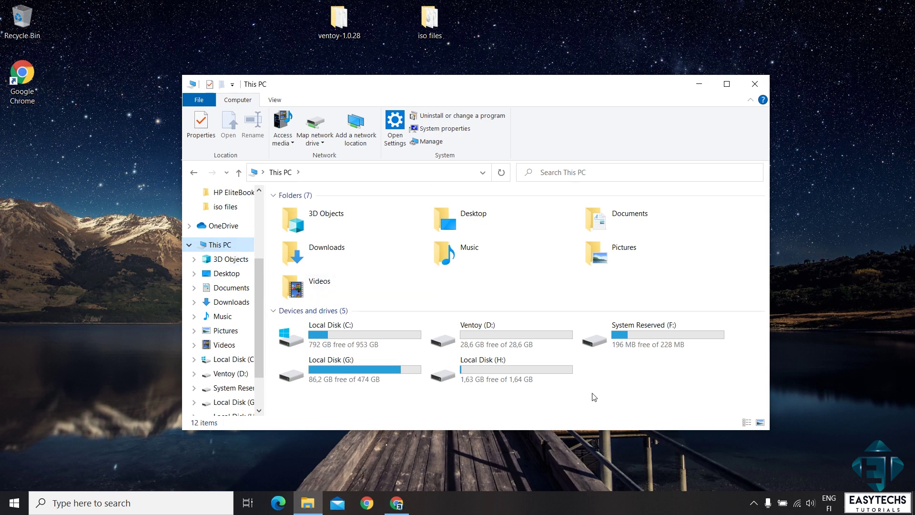
{"action": "double_click", "coordinate": [490, 329]}
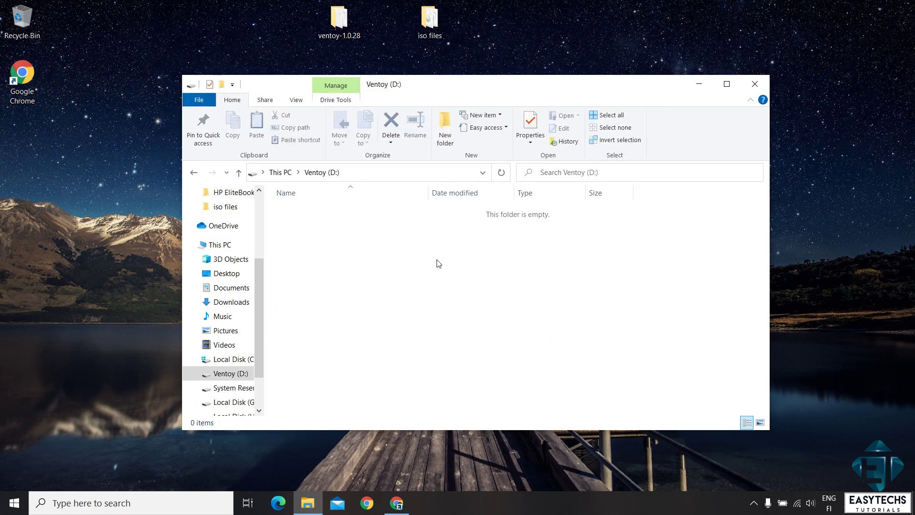
{"action": "left_click_drag", "start_coordinate": [419, 98], "coordinate": [261, 142]}
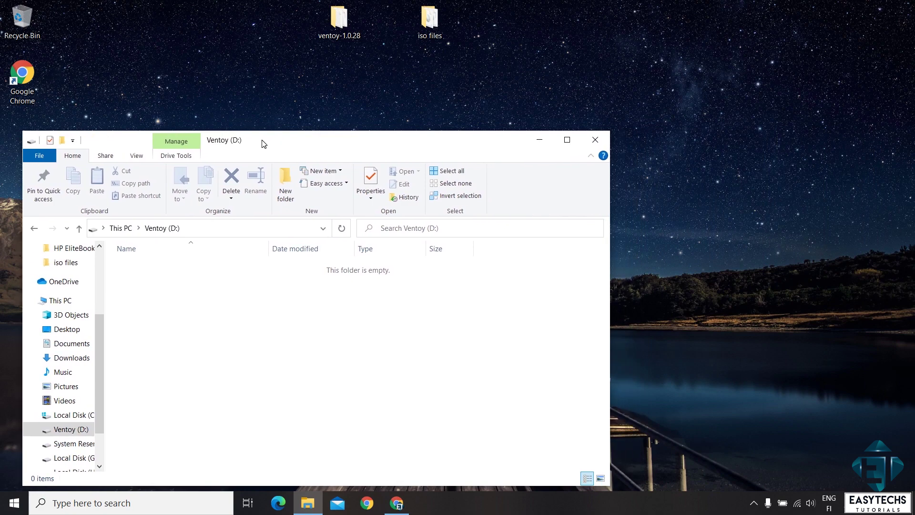
{"action": "double_click", "coordinate": [426, 26]}
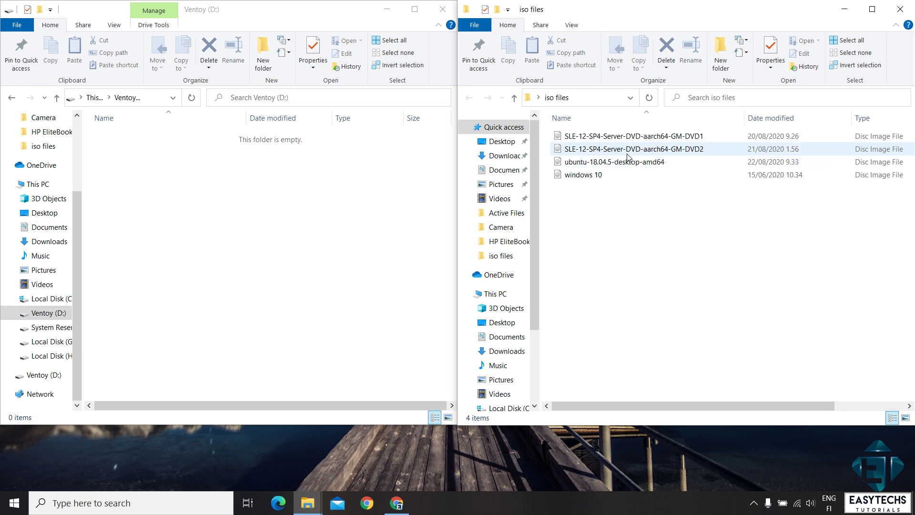
Copy ubuntu-18.04.5-desktop-amd64 and both SLE-12-SP4 Server DVD images onto Ventoy (D:), then close its window
{"action": "left_click", "coordinate": [619, 162]}
{"action": "left_click", "coordinate": [615, 137], "text": "shift"}
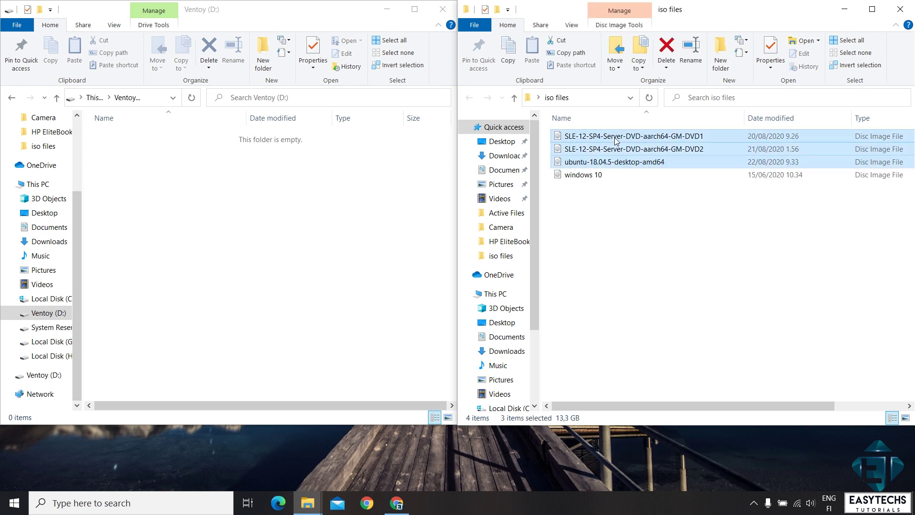
{"action": "left_click_drag", "start_coordinate": [574, 146], "coordinate": [340, 172]}
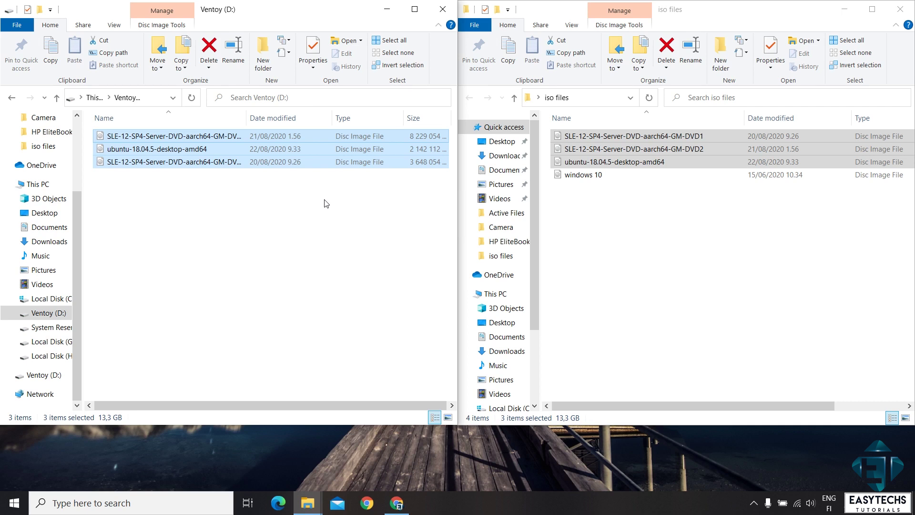
{"action": "left_click", "coordinate": [321, 215]}
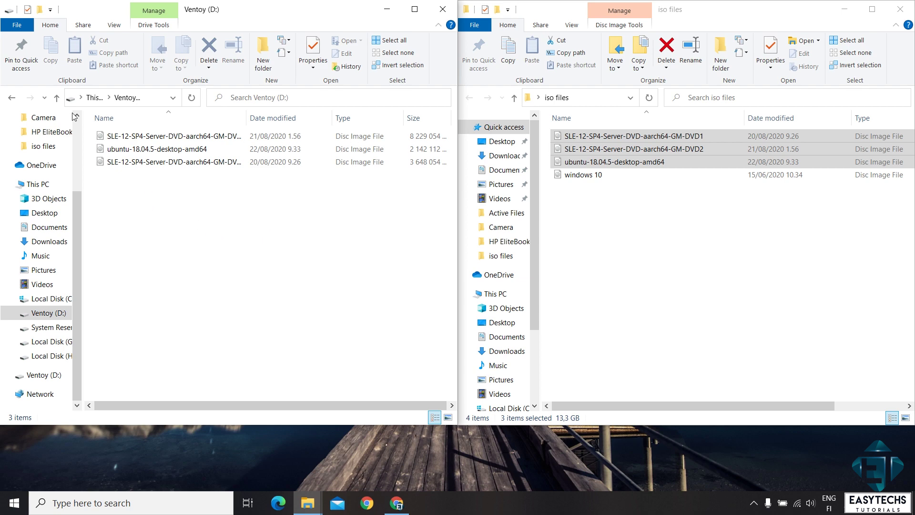
{"action": "left_click", "coordinate": [442, 9]}
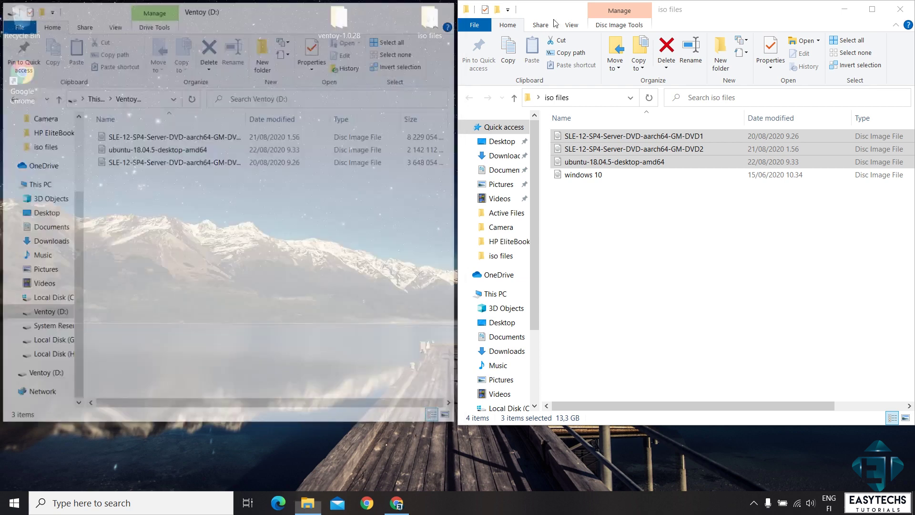
Close the iso files window and boot ubuntu-18.04.5-desktop-amd64.iso from the Ventoy menu
{"action": "left_click", "coordinate": [900, 9]}
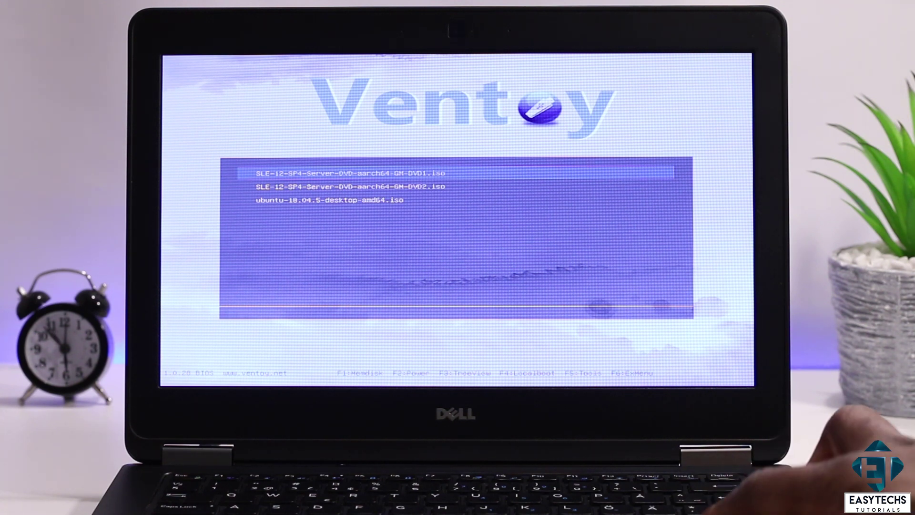
{"action": "key", "text": "Down"}
{"action": "key", "text": "Down"}
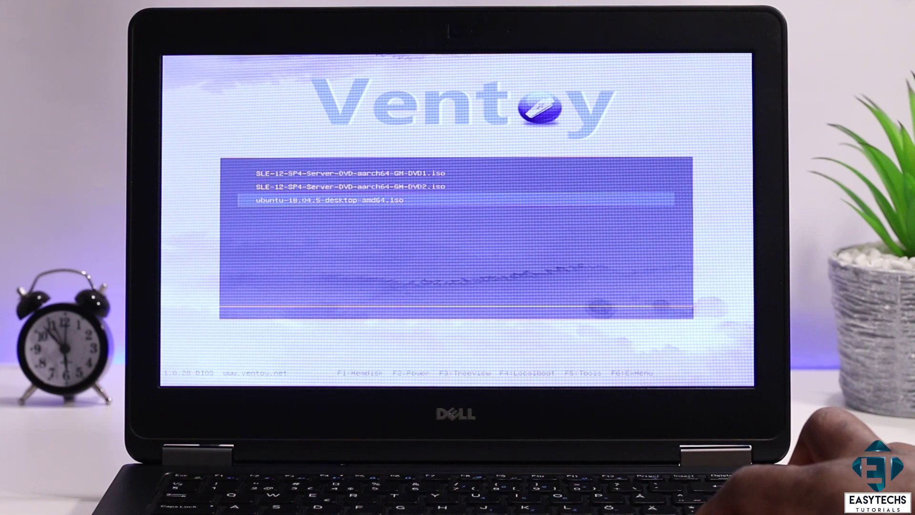
{"action": "key", "text": "Up"}
{"action": "key", "text": "Down"}
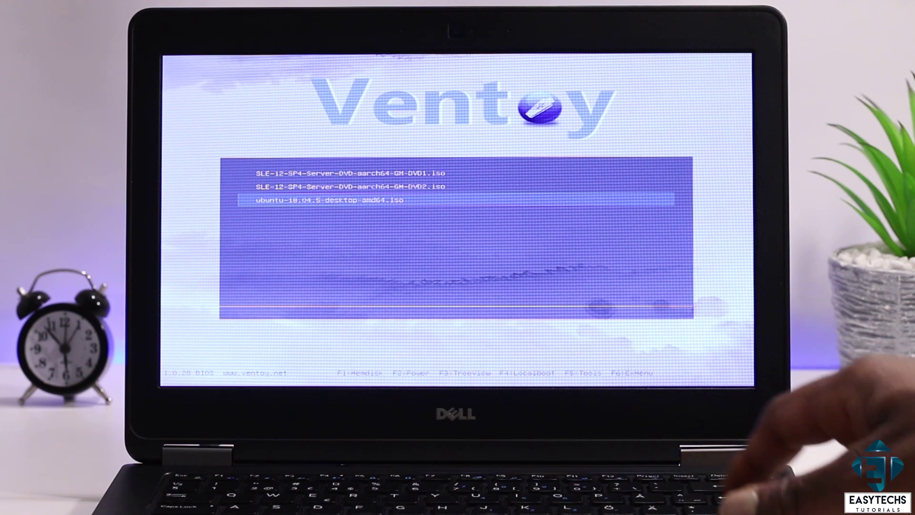
{"action": "key", "text": "Return"}
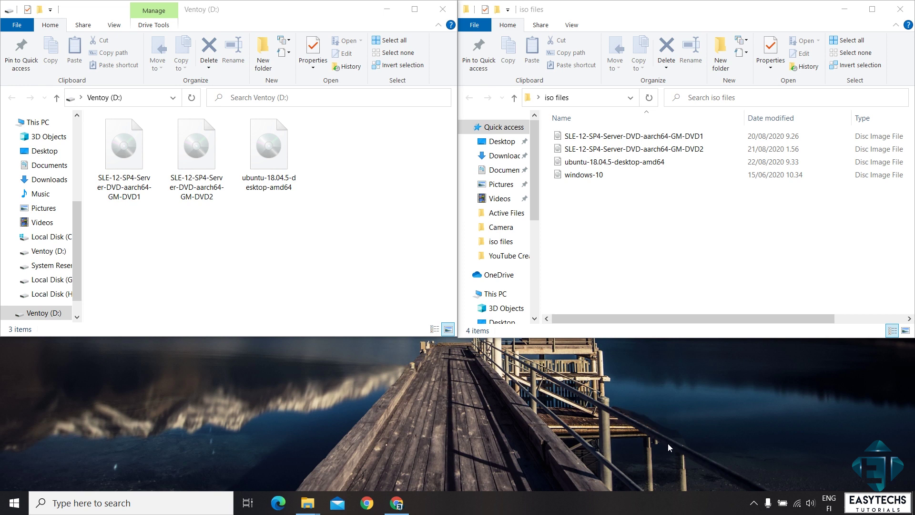
Copy the windows-10 image onto Ventoy (D:) and refresh the drive's folder view
{"action": "left_click_drag", "start_coordinate": [600, 178], "coordinate": [364, 200]}
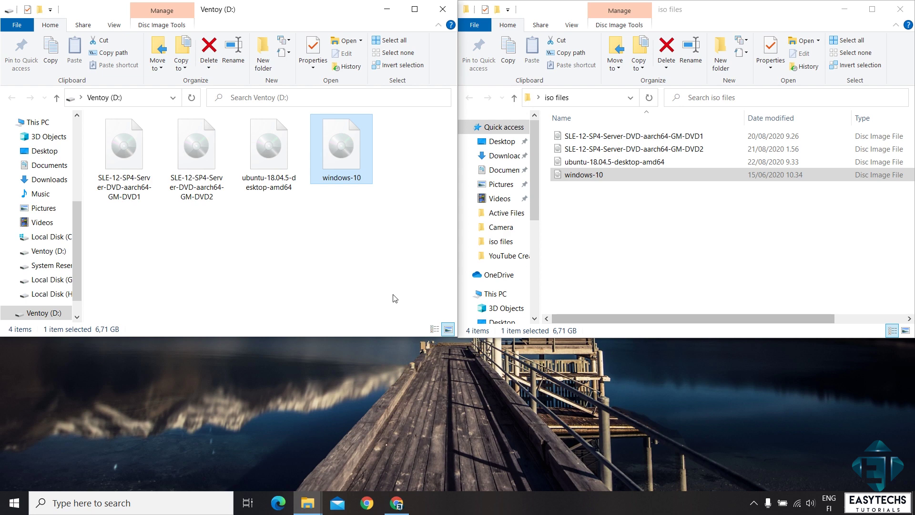
{"action": "left_click", "coordinate": [343, 243]}
{"action": "right_click", "coordinate": [346, 241]}
{"action": "left_click", "coordinate": [383, 290]}
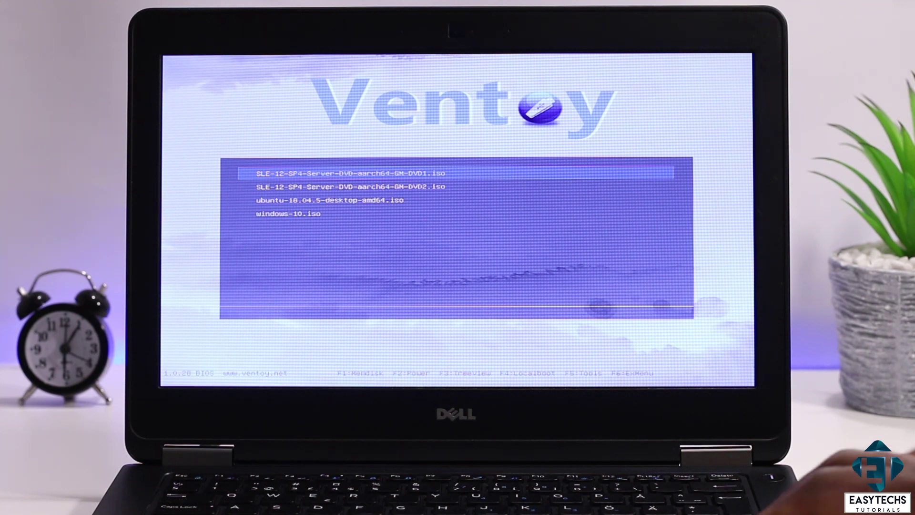
Boot windows-10.iso from the Ventoy menu and launch Windows 10 Setup (64-bit)
{"action": "key", "text": "Down"}
{"action": "key", "text": "Down"}
{"action": "key", "text": "Down"}
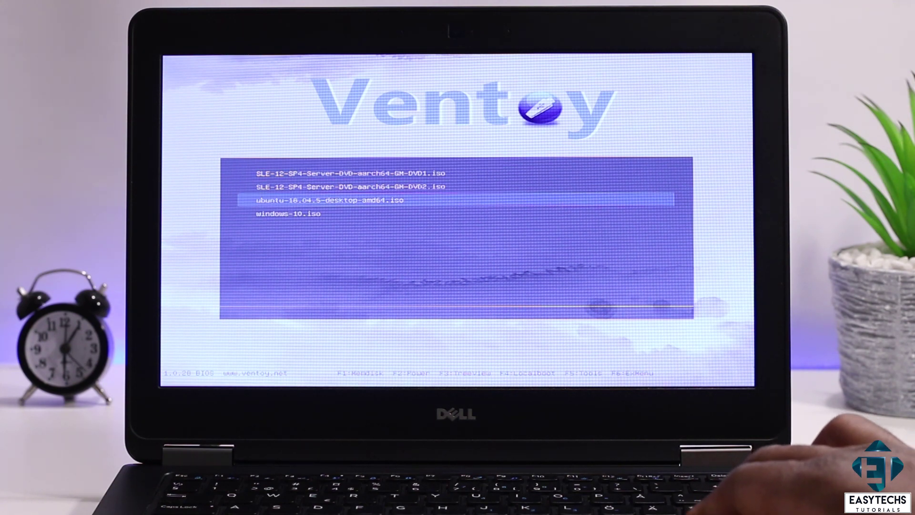
{"action": "key", "text": "Return"}
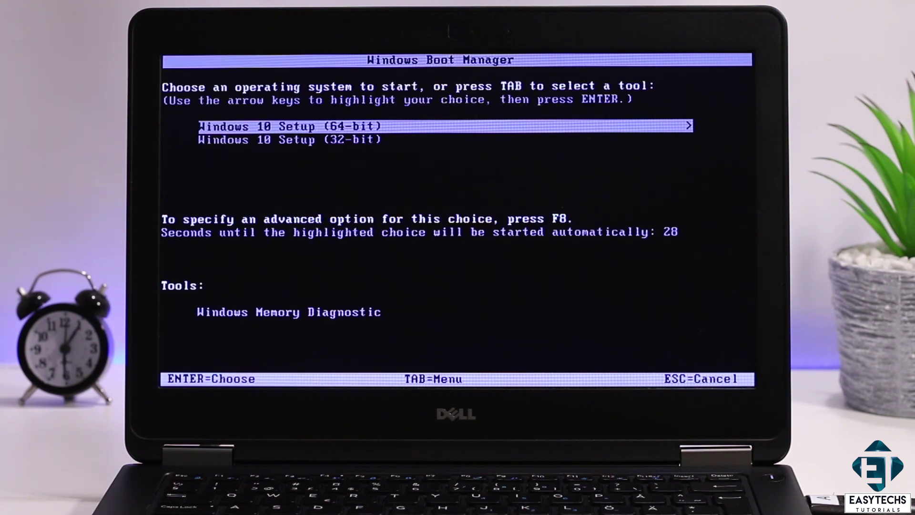
{"action": "key", "text": "Return"}
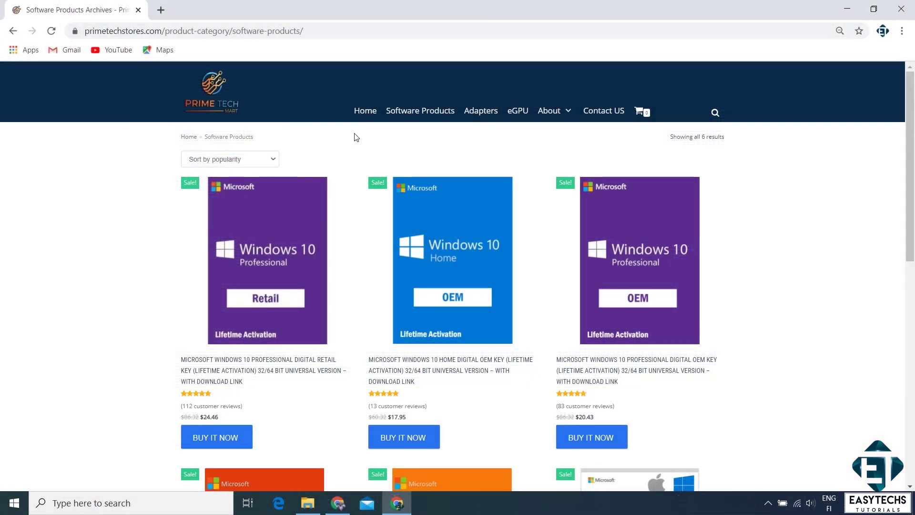
Subscribe to the EasyTechs channel and set its notifications to All
{"action": "scroll", "coordinate": [152, 324], "scroll_direction": "down", "scroll_amount": 7}
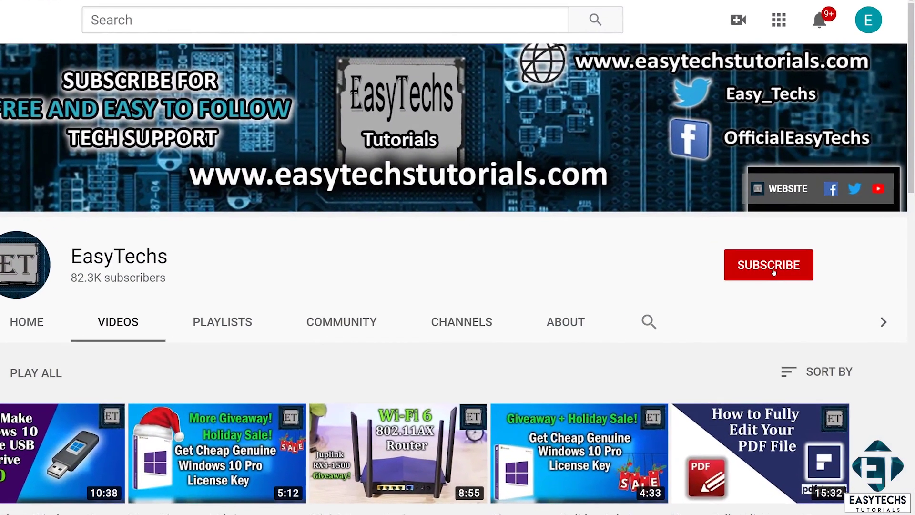
{"action": "left_click", "coordinate": [798, 271]}
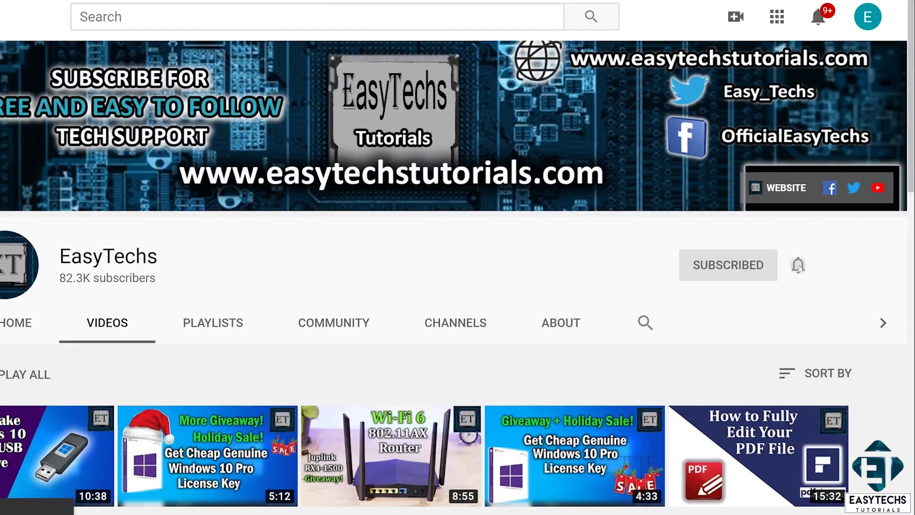
{"action": "left_click", "coordinate": [798, 266]}
{"action": "left_click", "coordinate": [738, 305]}
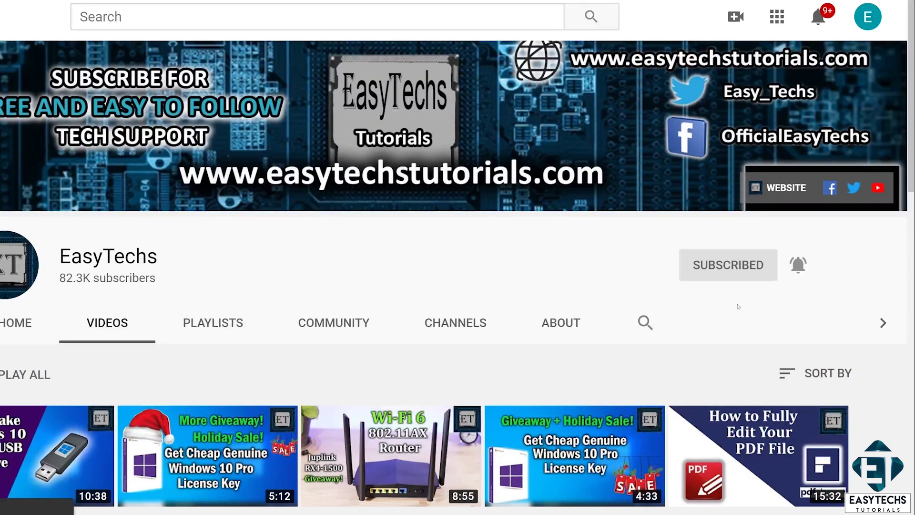